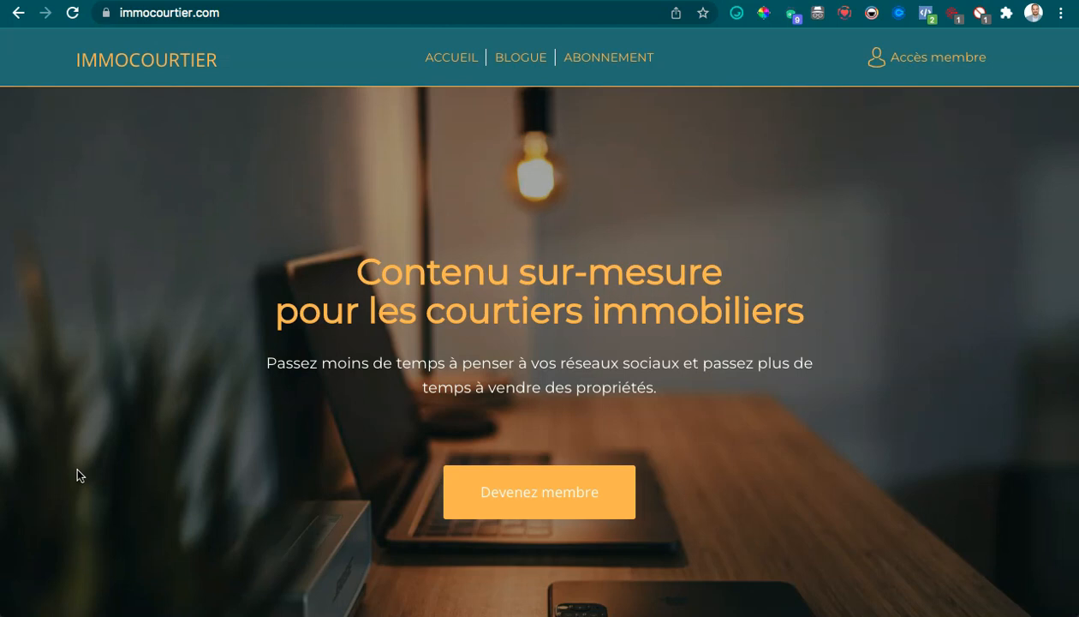
Step: Switch to Canva and create a new custom-size design of 5400 × 1080 px
{"action": "left_click", "coordinate": [50, 583]}
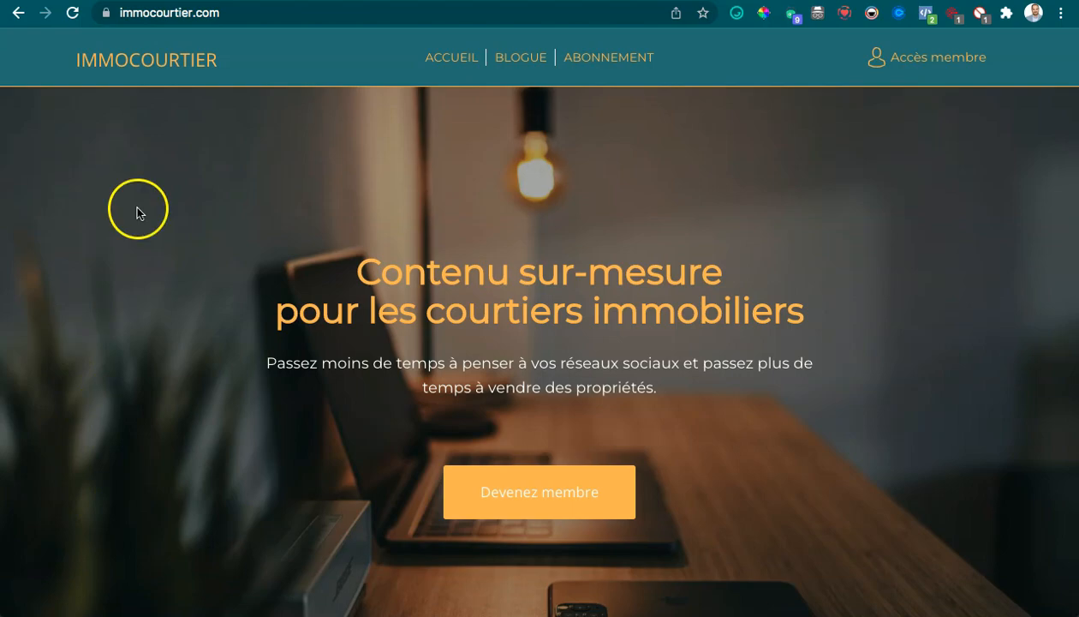
{"action": "key", "text": "ctrl+Tab"}
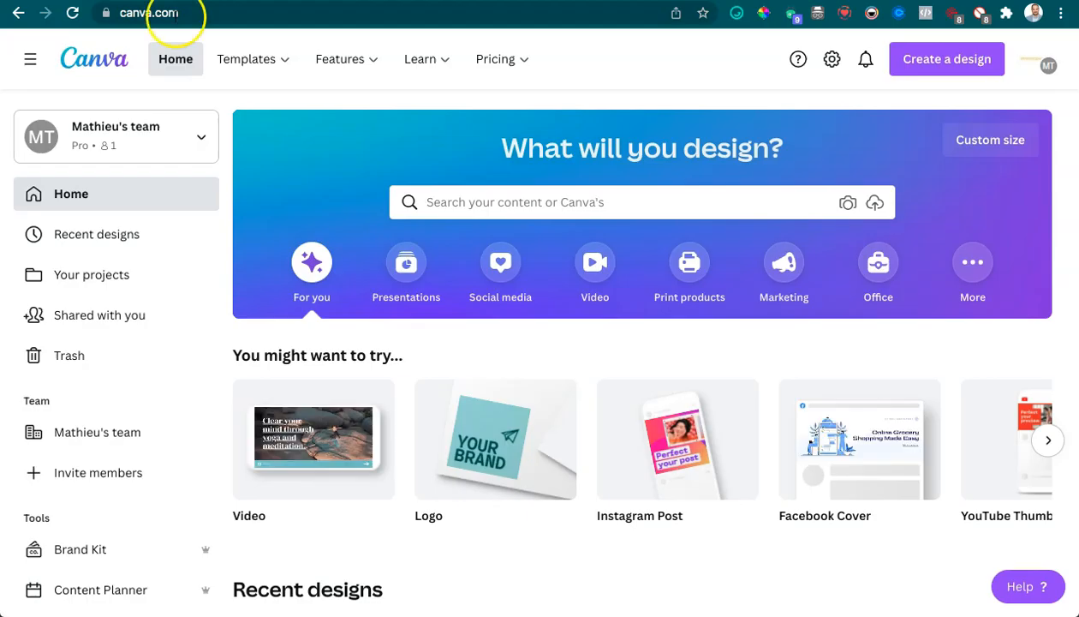
{"action": "left_click", "coordinate": [957, 61]}
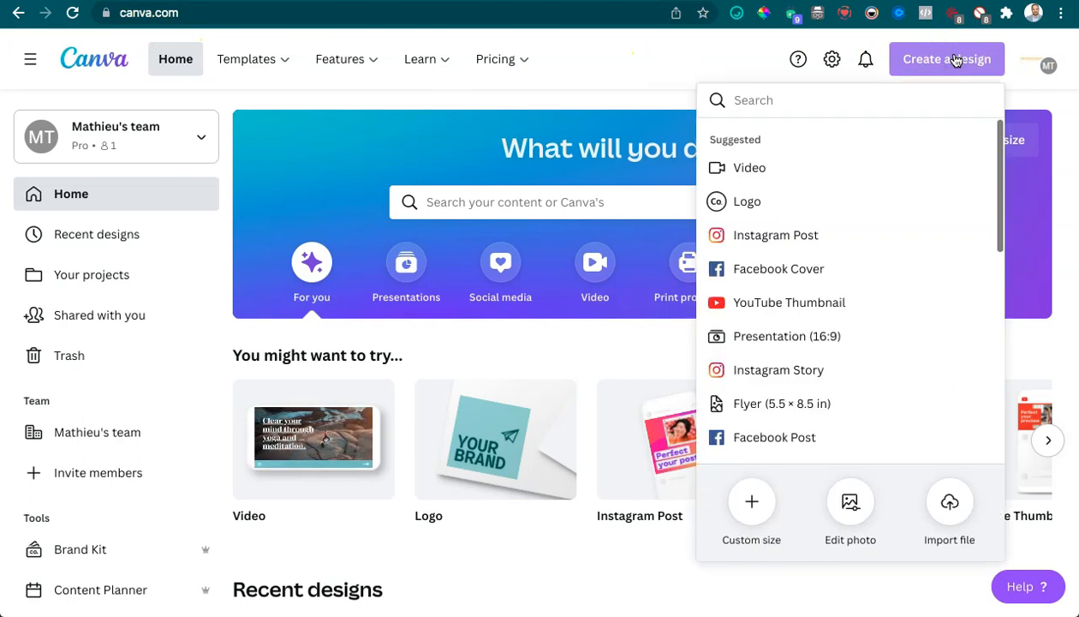
{"action": "left_click", "coordinate": [748, 501]}
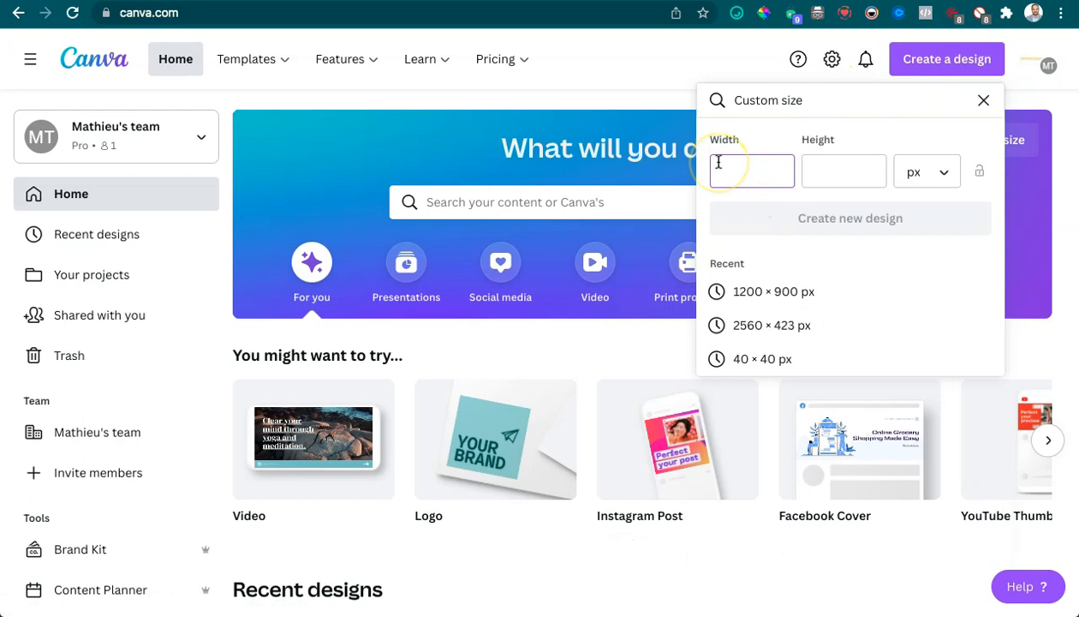
{"action": "type", "text": "5400"}
{"action": "left_click", "coordinate": [810, 168]}
{"action": "type", "text": "1080"}
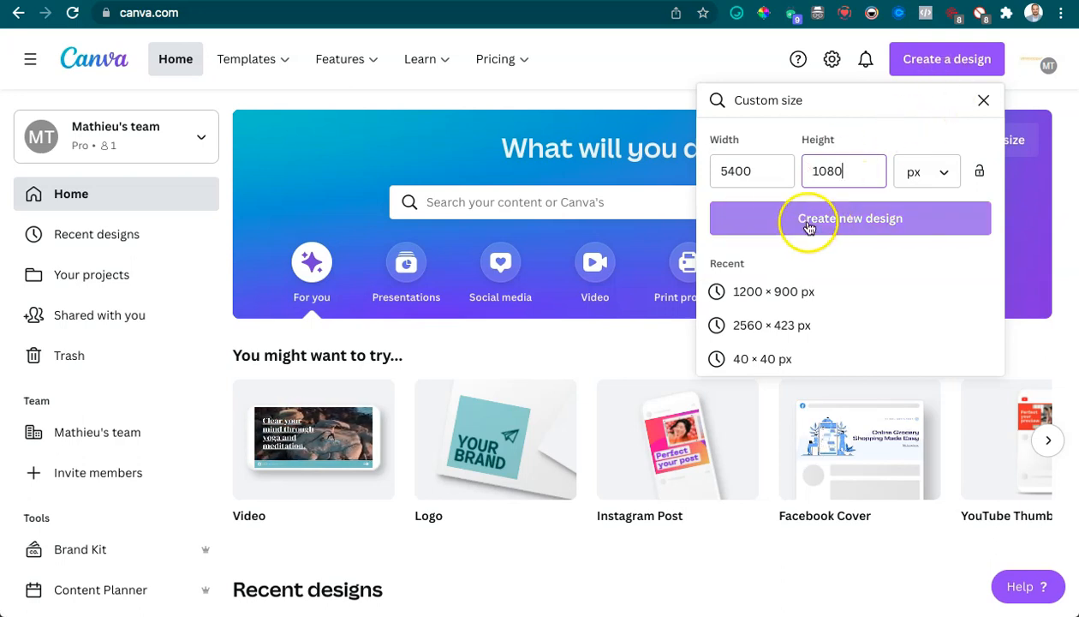
{"action": "left_click", "coordinate": [916, 175]}
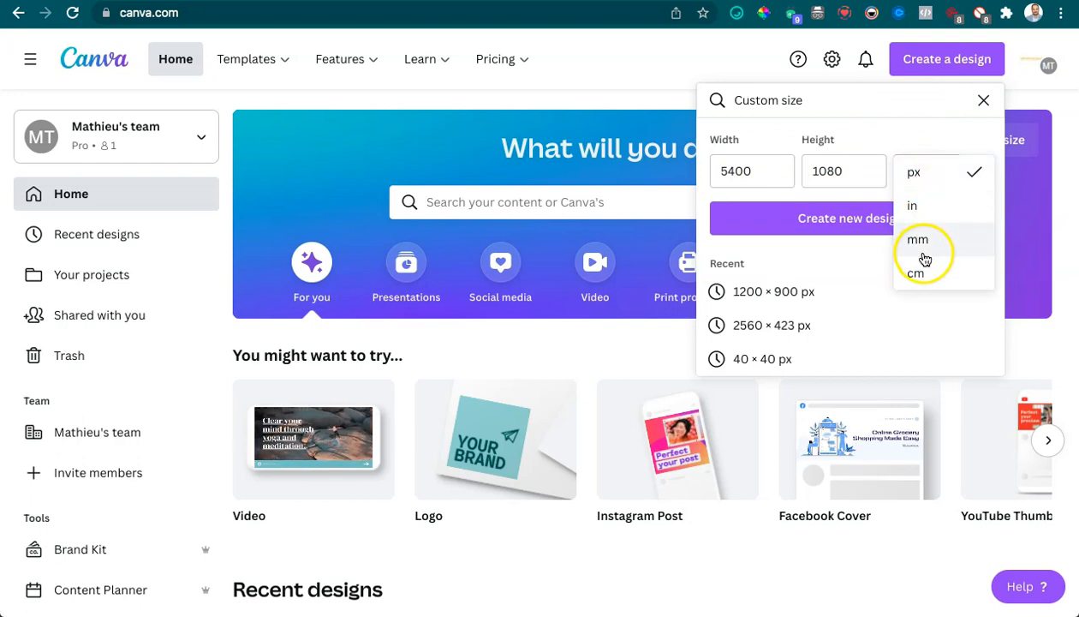
{"action": "left_click", "coordinate": [915, 174]}
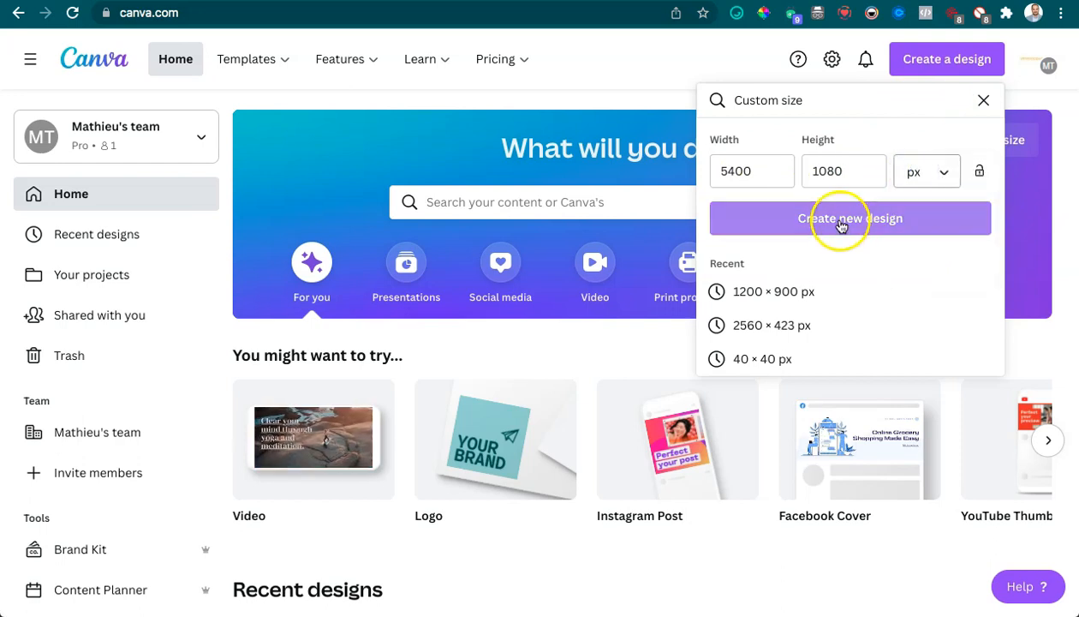
{"action": "left_click", "coordinate": [841, 221]}
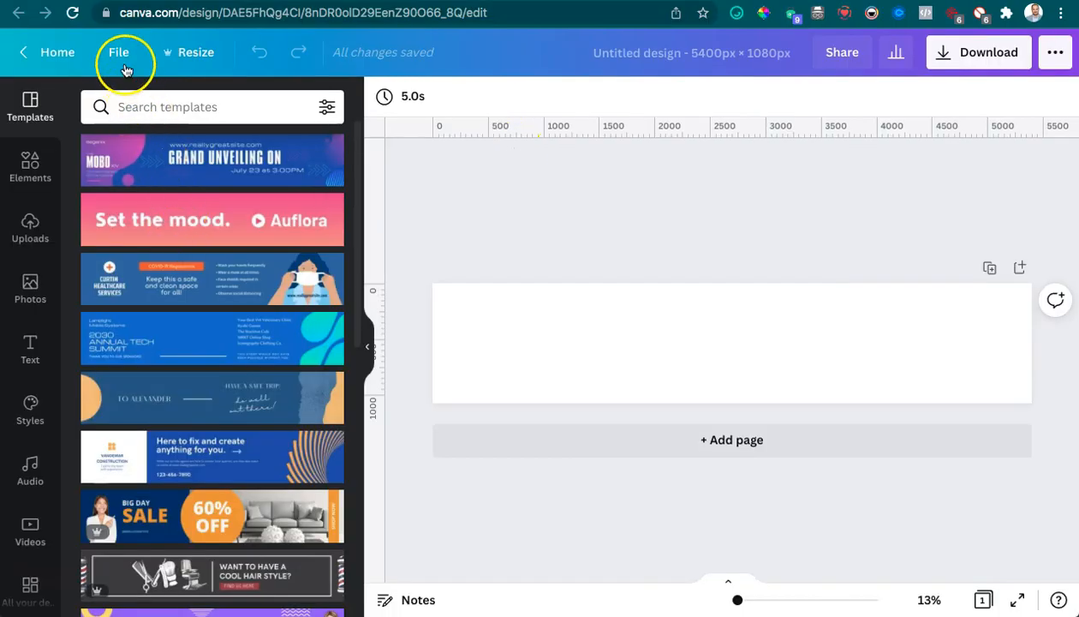
Step: Show guides and place four vertical ones dividing the page into five equal sections, the first three at about 1078, 2157 and 3243 px
{"action": "left_click", "coordinate": [117, 53]}
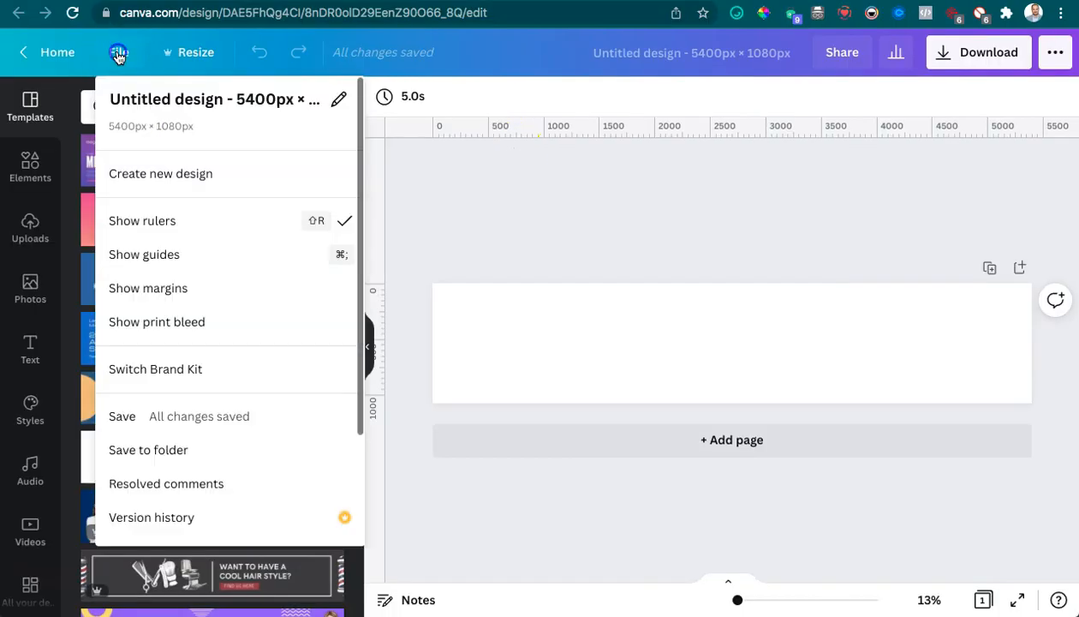
{"action": "left_click", "coordinate": [179, 257]}
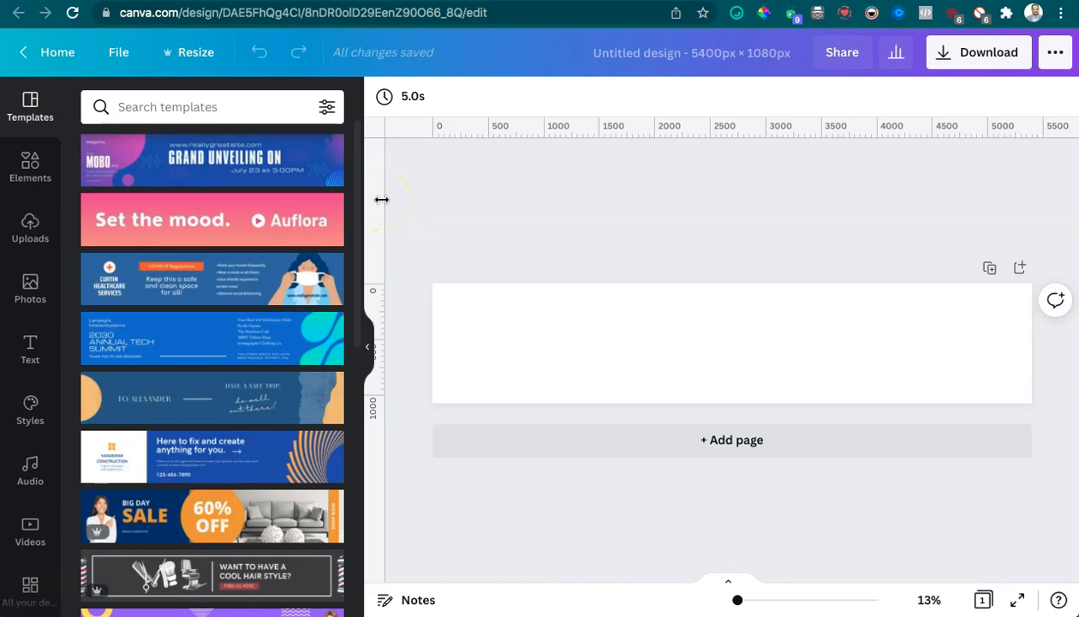
{"action": "left_click_drag", "start_coordinate": [399, 200], "coordinate": [552, 204]}
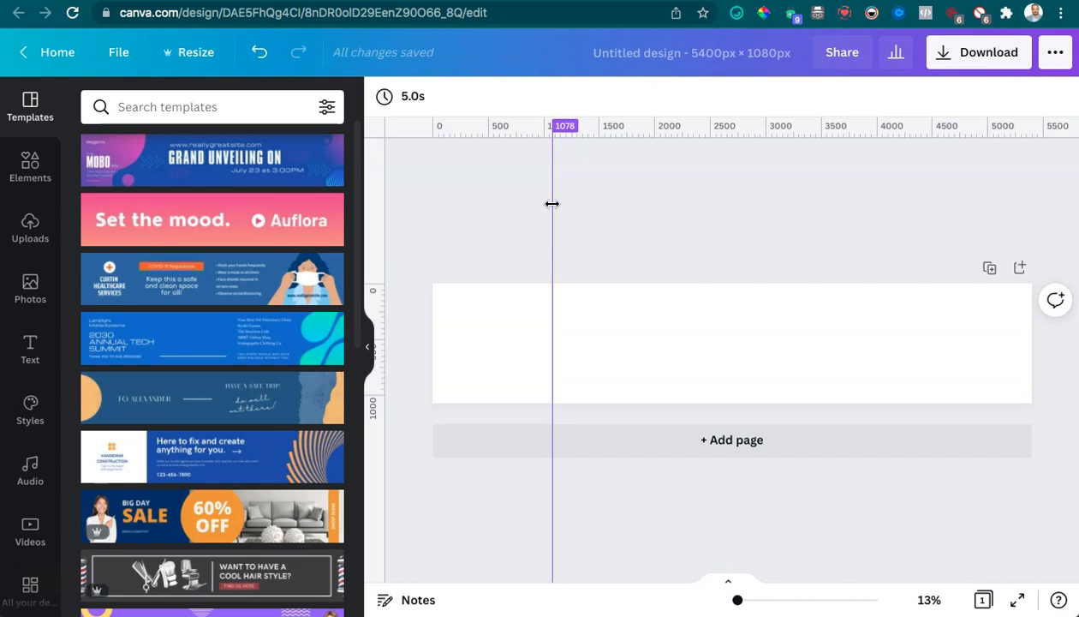
{"action": "left_click_drag", "start_coordinate": [377, 198], "coordinate": [672, 191]}
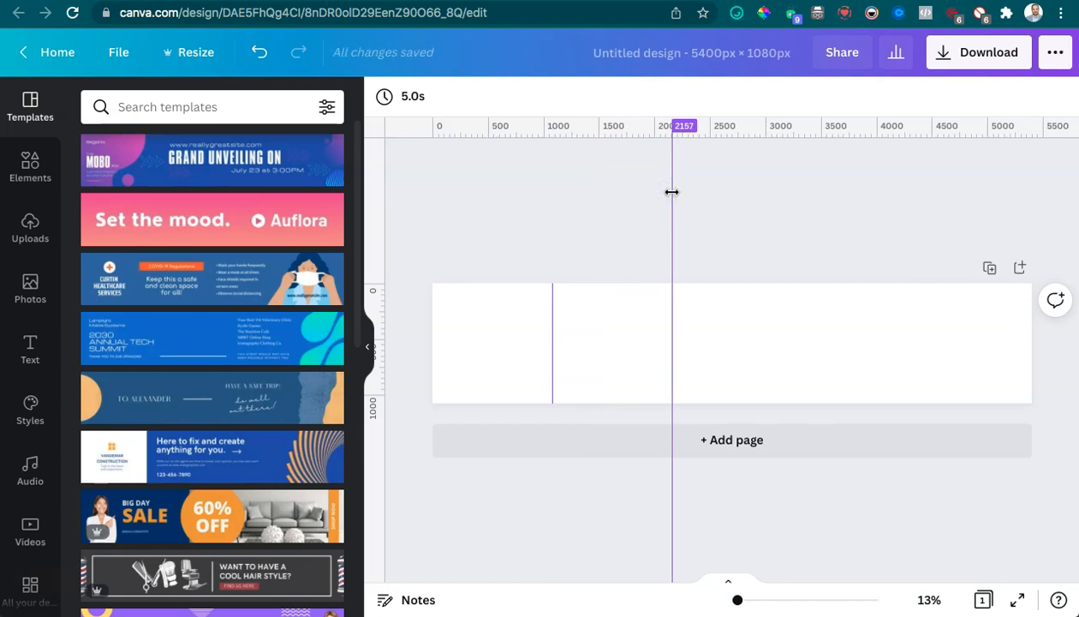
{"action": "left_click_drag", "start_coordinate": [672, 192], "coordinate": [672, 192]}
{"action": "left_click_drag", "start_coordinate": [388, 176], "coordinate": [793, 165]}
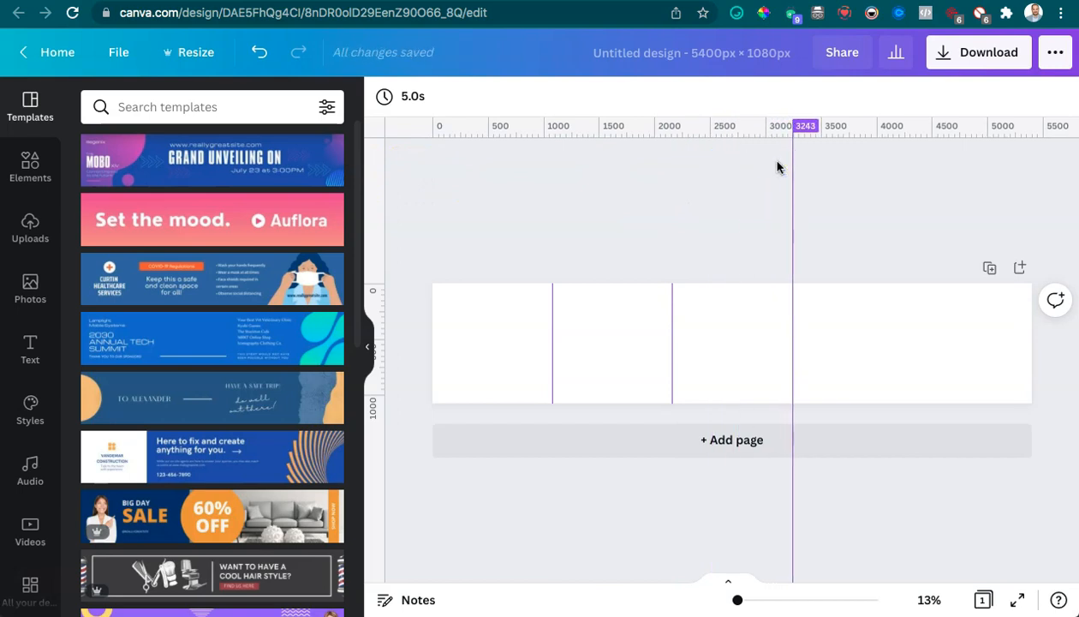
{"action": "left_click_drag", "start_coordinate": [375, 176], "coordinate": [912, 199]}
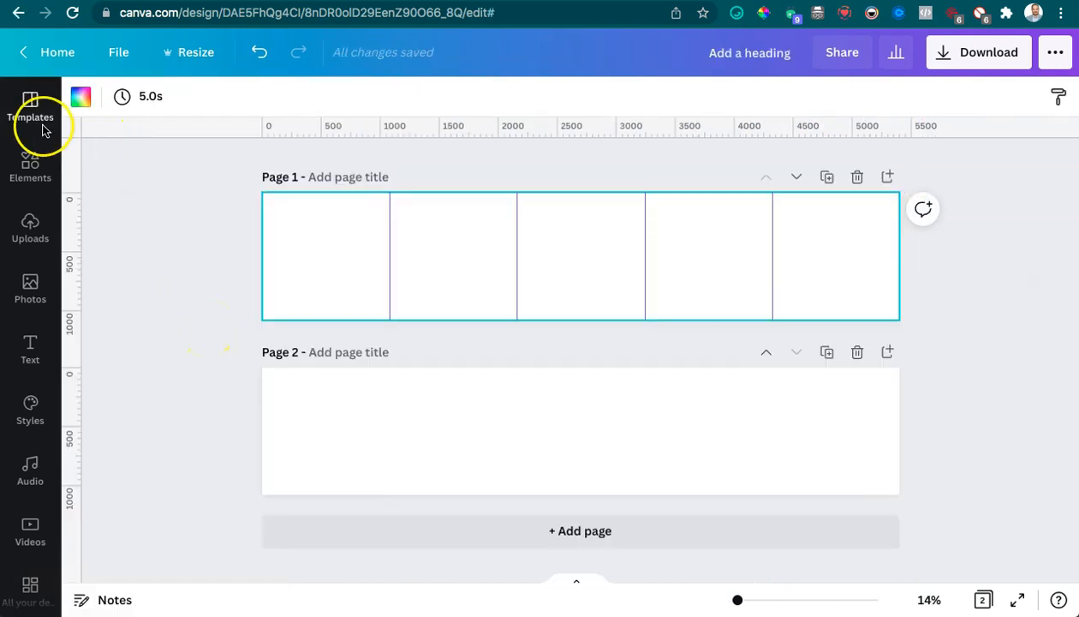
Step: Search the photo elements for "background" and add the white marble photo to page 1
{"action": "left_click", "coordinate": [34, 171]}
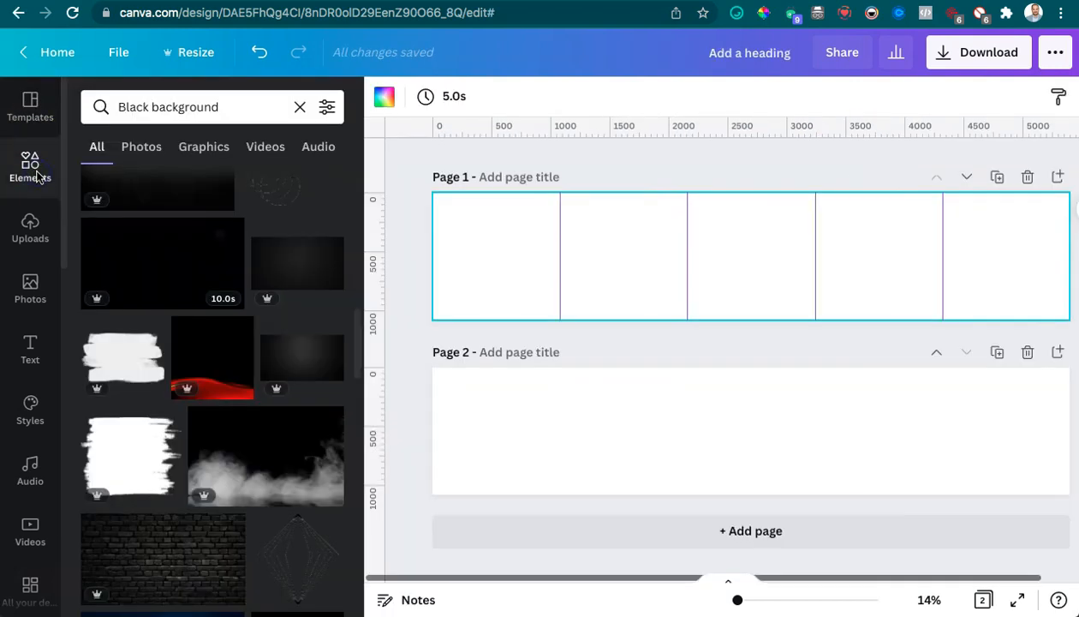
{"action": "left_click", "coordinate": [238, 104]}
{"action": "left_click", "coordinate": [153, 106]}
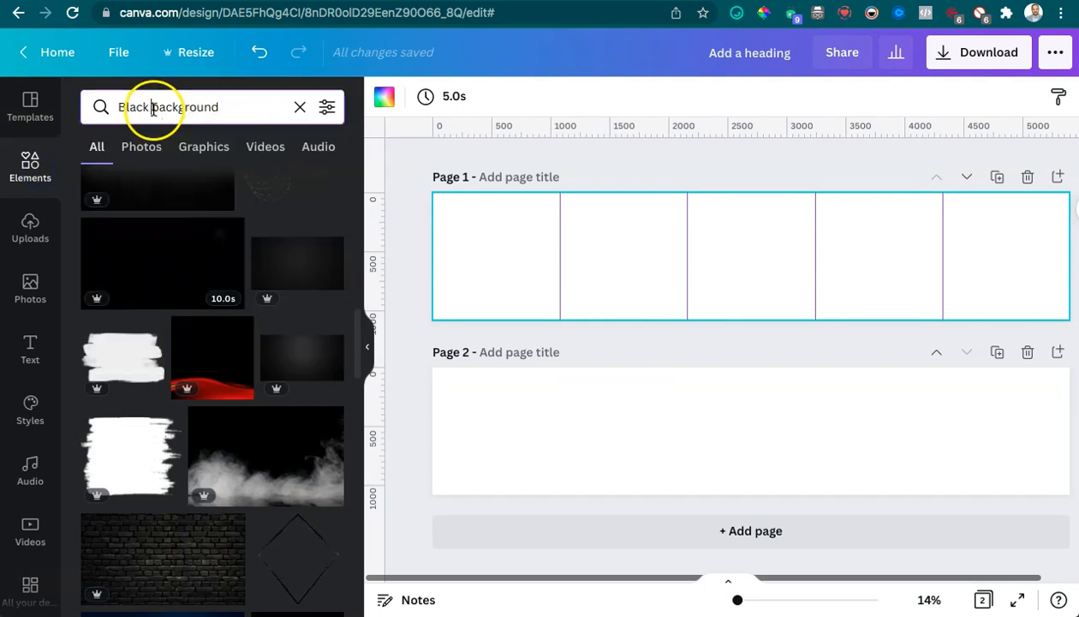
{"action": "key", "text": "BackSpace"}
{"action": "key", "text": "BackSpace"}
{"action": "key", "text": "BackSpace"}
{"action": "key", "text": "BackSpace"}
{"action": "key", "text": "BackSpace"}
{"action": "key", "text": "BackSpace"}
{"action": "key", "text": "Return"}
{"action": "scroll", "coordinate": [296, 293], "scroll_direction": "down", "scroll_amount": 5}
{"action": "left_click", "coordinate": [141, 147]}
{"action": "left_click", "coordinate": [278, 265]}
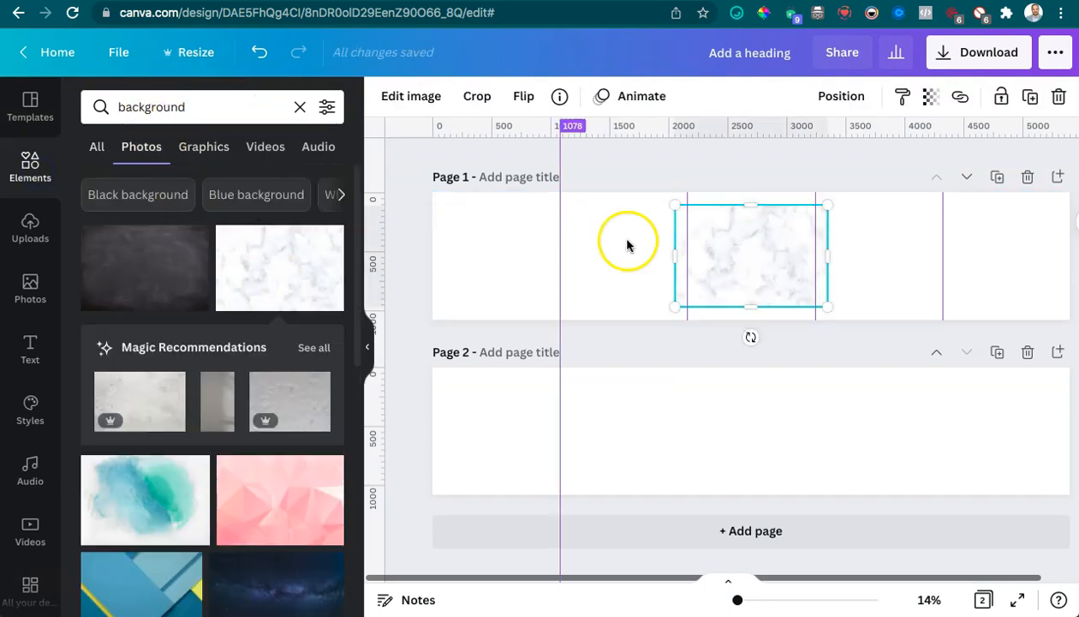
Step: Stretch the marble photo to the full width and height of page 1
{"action": "left_click_drag", "start_coordinate": [677, 266], "coordinate": [435, 269]}
{"action": "scroll", "coordinate": [533, 283], "scroll_direction": "right", "scroll_amount": 2}
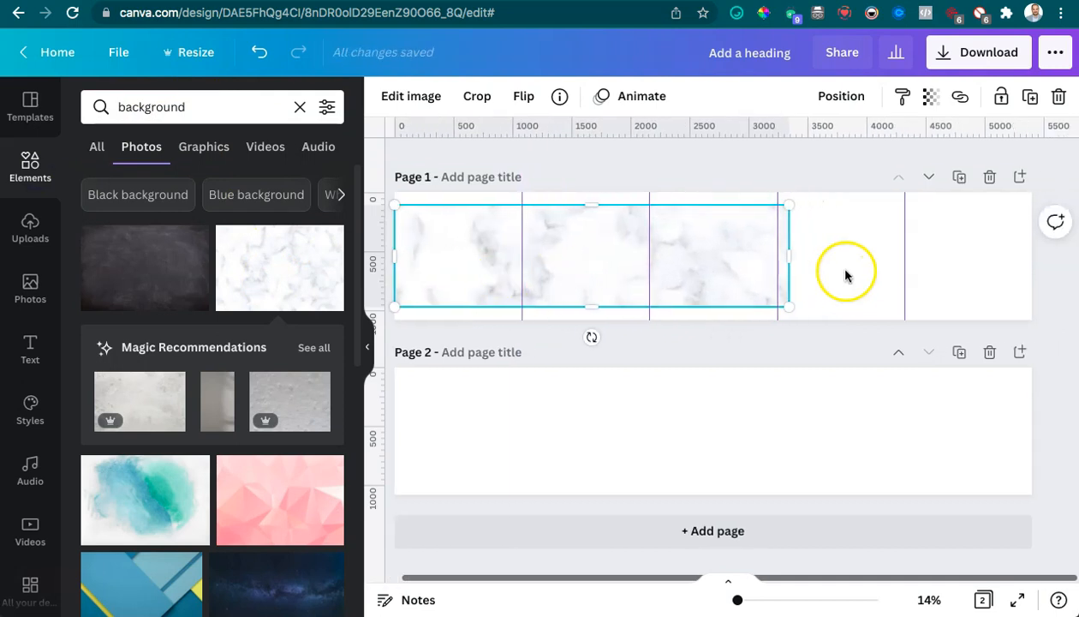
{"action": "left_click_drag", "start_coordinate": [789, 256], "coordinate": [1035, 245]}
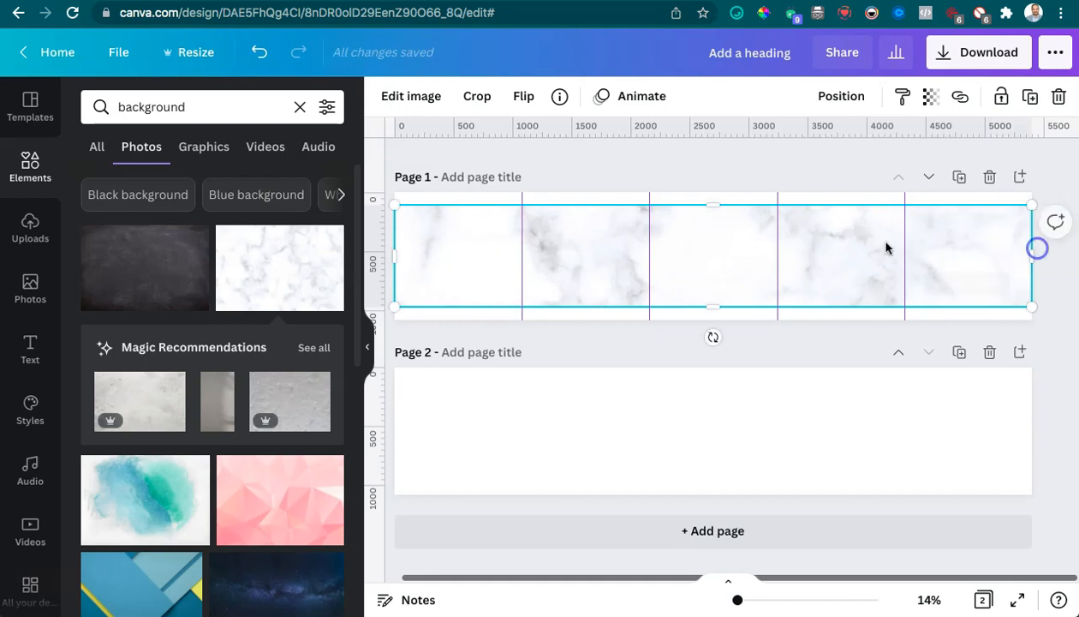
{"action": "left_click_drag", "start_coordinate": [716, 199], "coordinate": [712, 187]}
{"action": "left_click_drag", "start_coordinate": [715, 301], "coordinate": [720, 319]}
{"action": "left_click", "coordinate": [708, 287]}
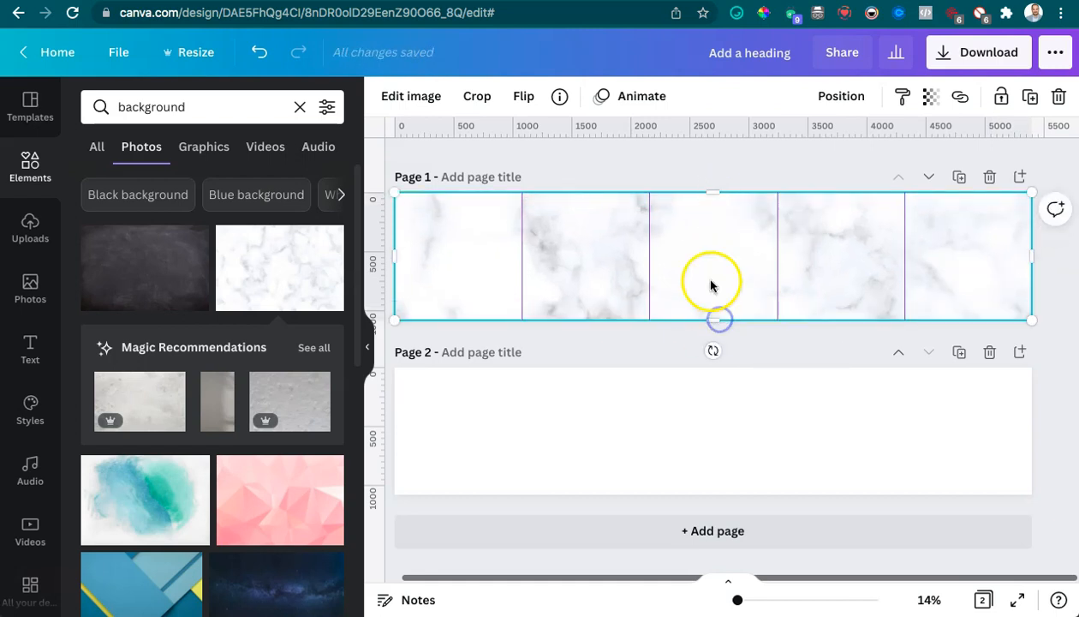
Step: Duplicate the marble photo and place the copy on page 2 so that it fills the page
{"action": "left_click", "coordinate": [711, 282]}
{"action": "left_click", "coordinate": [1030, 100]}
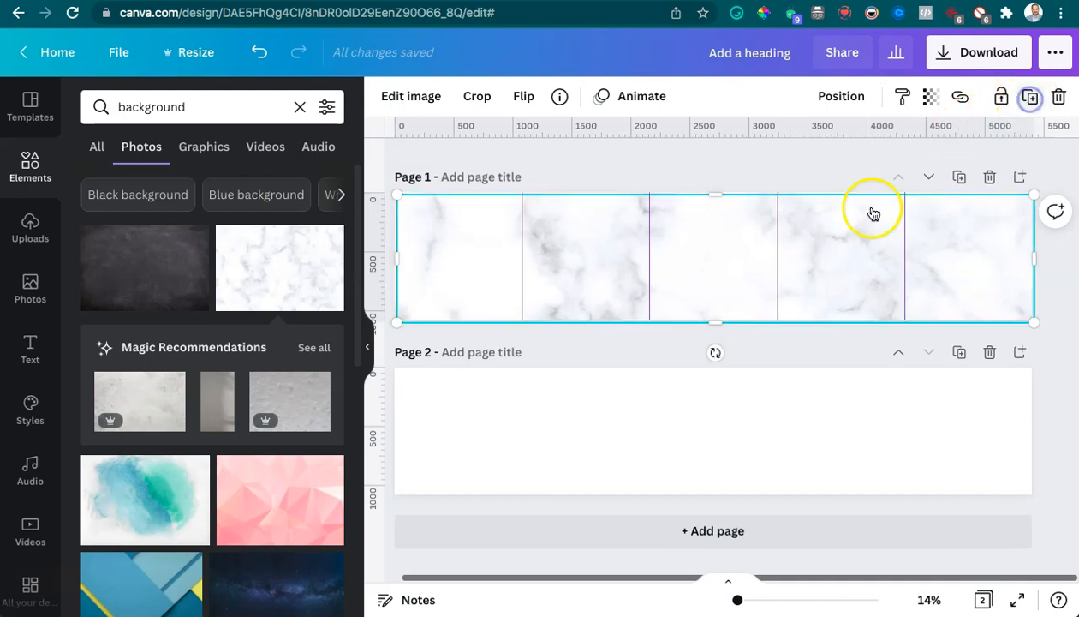
{"action": "left_click_drag", "start_coordinate": [727, 262], "coordinate": [726, 438]}
{"action": "left_click", "coordinate": [705, 403]}
{"action": "left_click", "coordinate": [713, 340]}
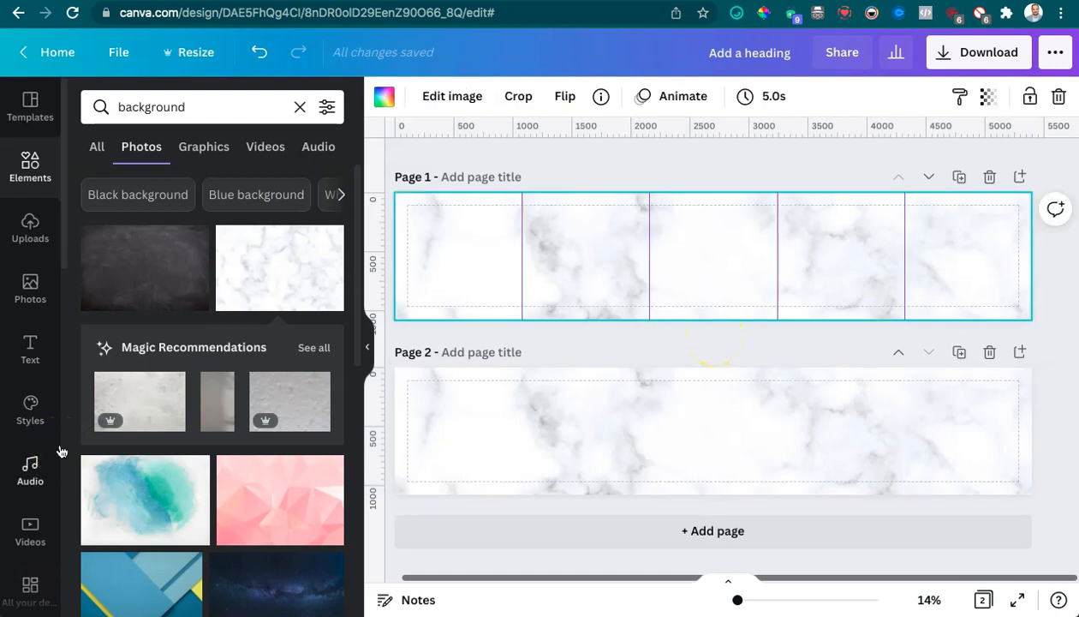
Step: Add a heading and fit it at size 83.5 along the upper edge of page 1's first section
{"action": "left_click", "coordinate": [30, 347]}
{"action": "left_click", "coordinate": [205, 199]}
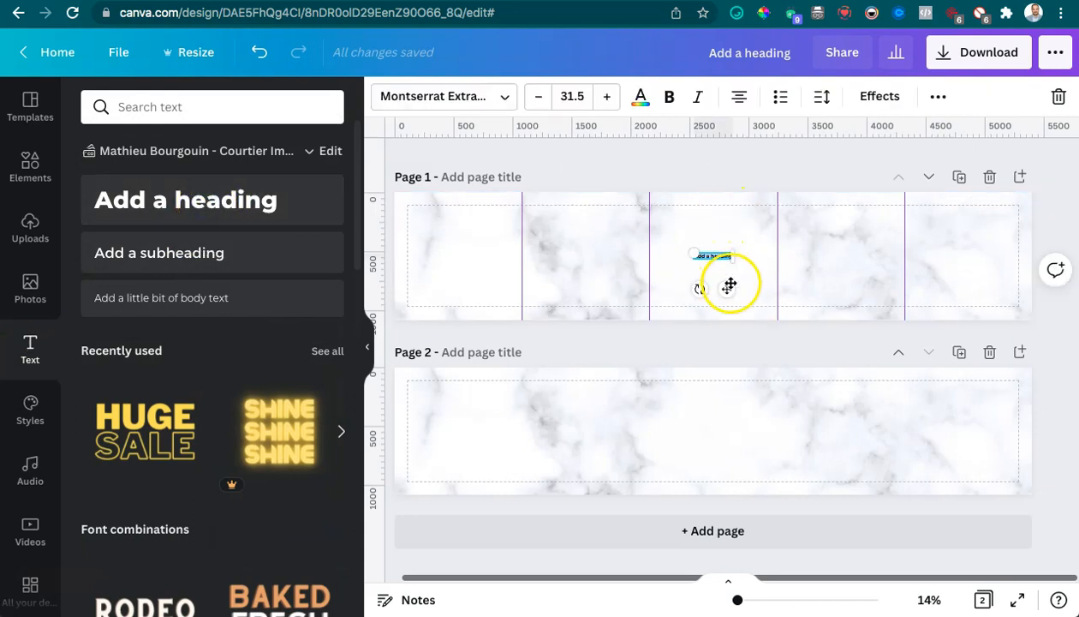
{"action": "left_click_drag", "start_coordinate": [727, 289], "coordinate": [511, 250]}
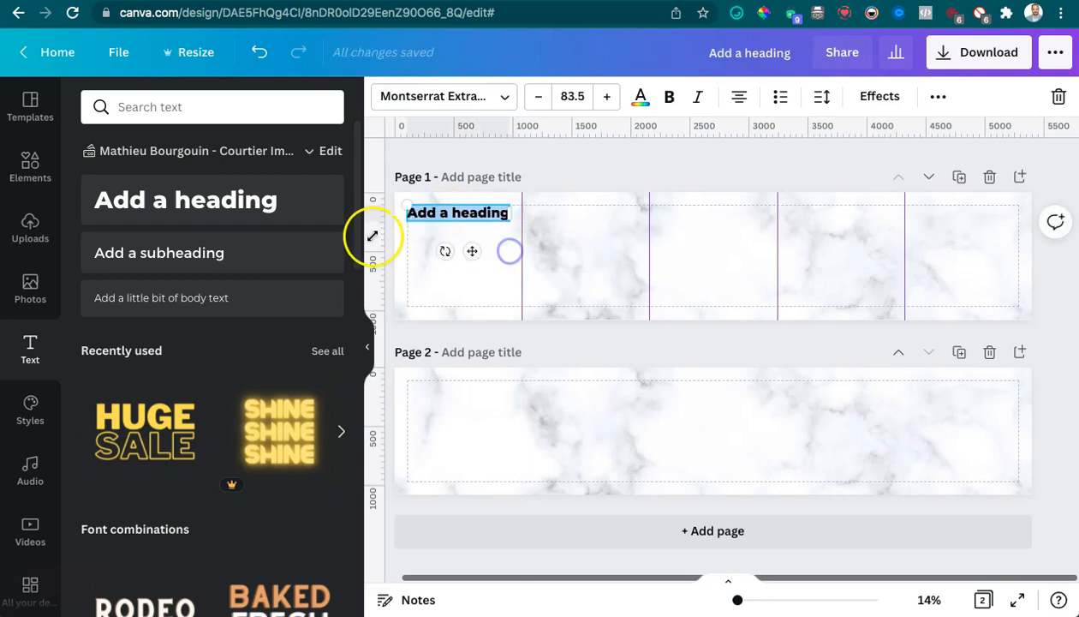
Step: Add a subheading below the heading, align it left and set its font size to 59
{"action": "left_click", "coordinate": [173, 251]}
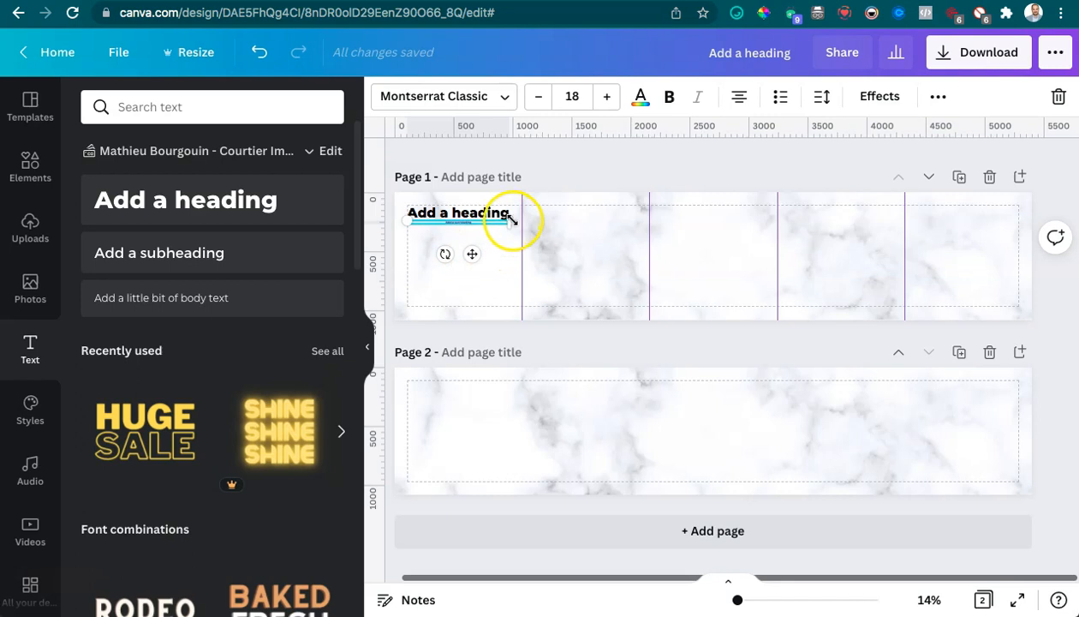
{"action": "left_click", "coordinate": [612, 98]}
{"action": "left_click", "coordinate": [612, 97]}
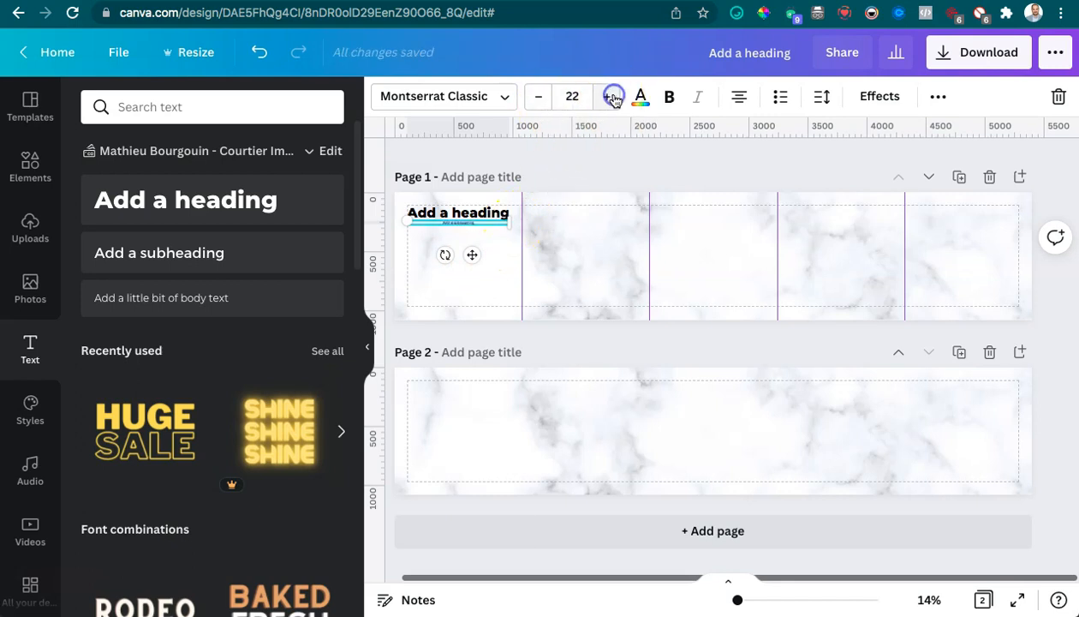
{"action": "left_click", "coordinate": [614, 98]}
{"action": "left_click", "coordinate": [613, 98]}
{"action": "left_click", "coordinate": [613, 98]}
{"action": "left_click", "coordinate": [613, 97]}
{"action": "left_click", "coordinate": [613, 98]}
{"action": "left_click", "coordinate": [737, 96]}
{"action": "left_click", "coordinate": [608, 97]}
{"action": "left_click", "coordinate": [607, 97]}
{"action": "left_click", "coordinate": [607, 98]}
{"action": "left_click", "coordinate": [607, 97]}
{"action": "left_click", "coordinate": [607, 98]}
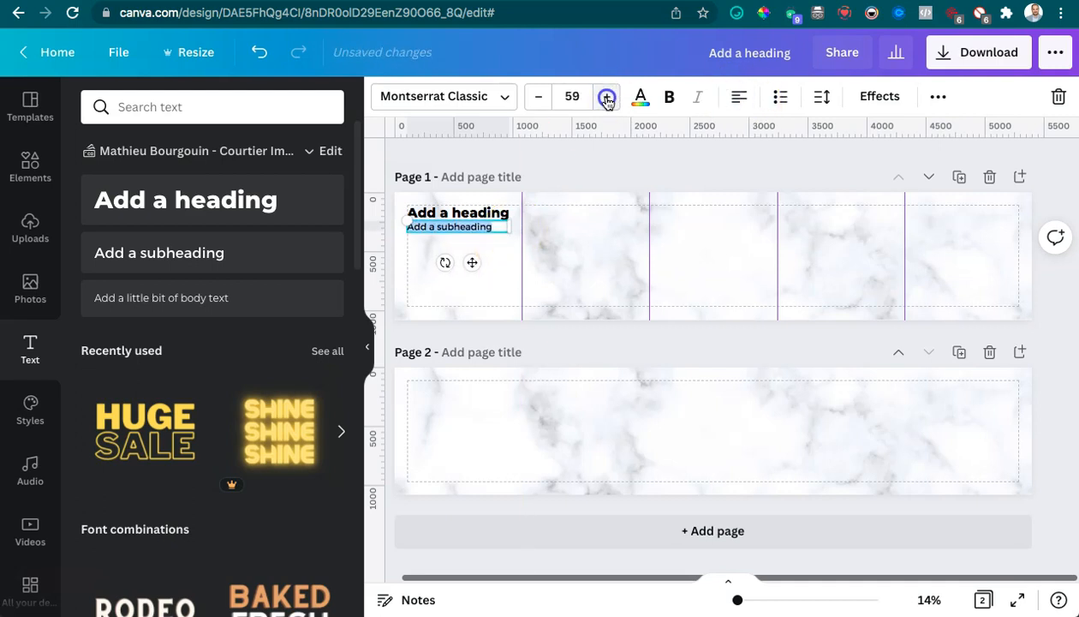
Step: Duplicate the subheading, place the copy directly beneath it and set the copy's font size to 35
{"action": "left_click", "coordinate": [939, 97]}
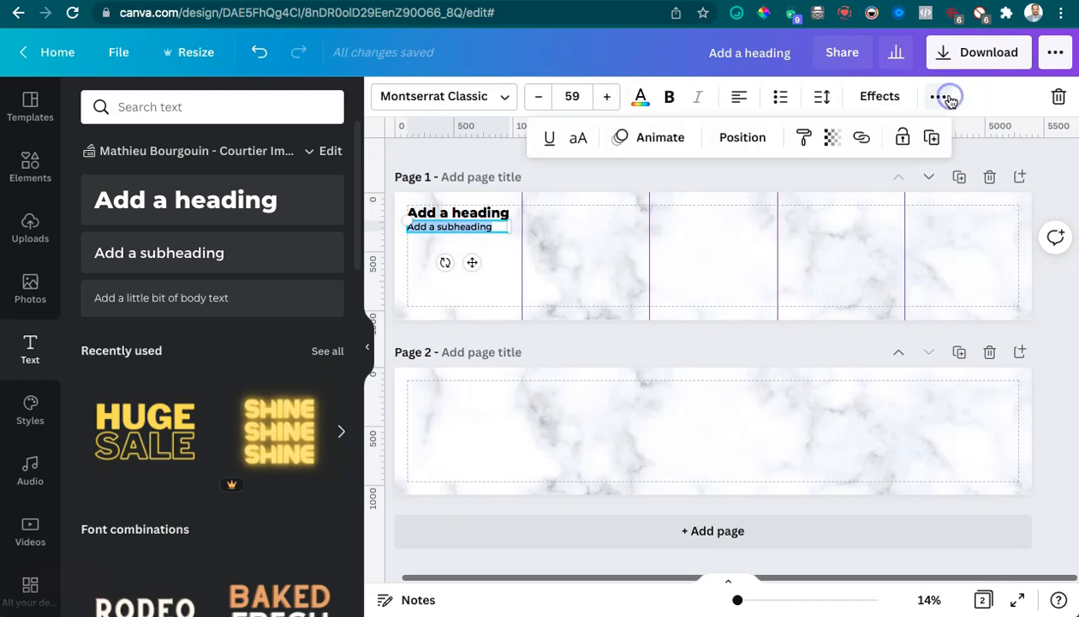
{"action": "left_click", "coordinate": [931, 138]}
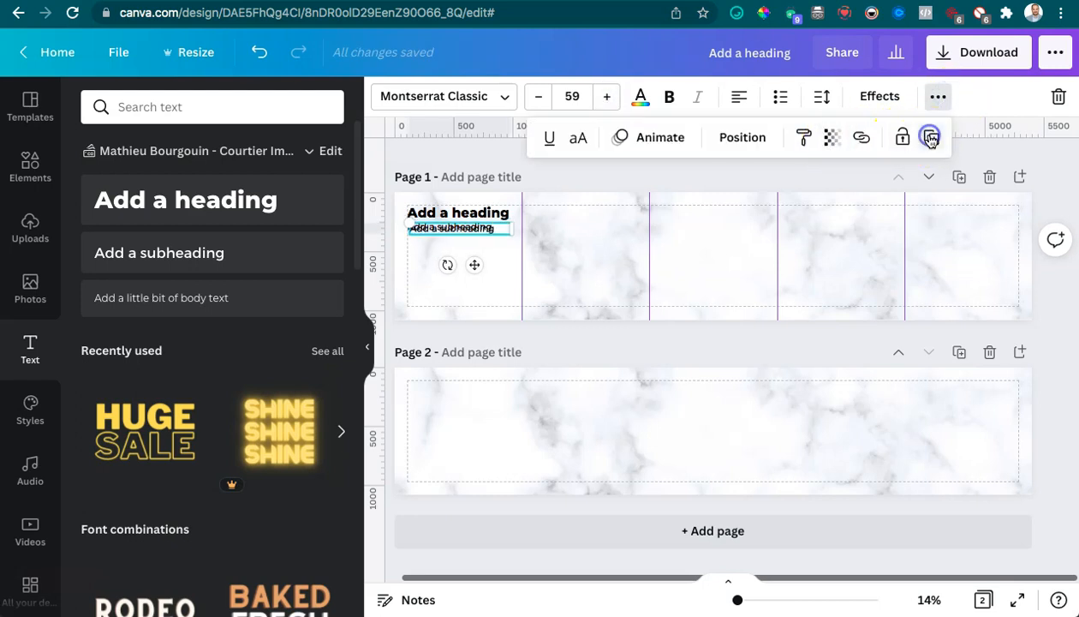
{"action": "left_click_drag", "start_coordinate": [473, 261], "coordinate": [472, 277]}
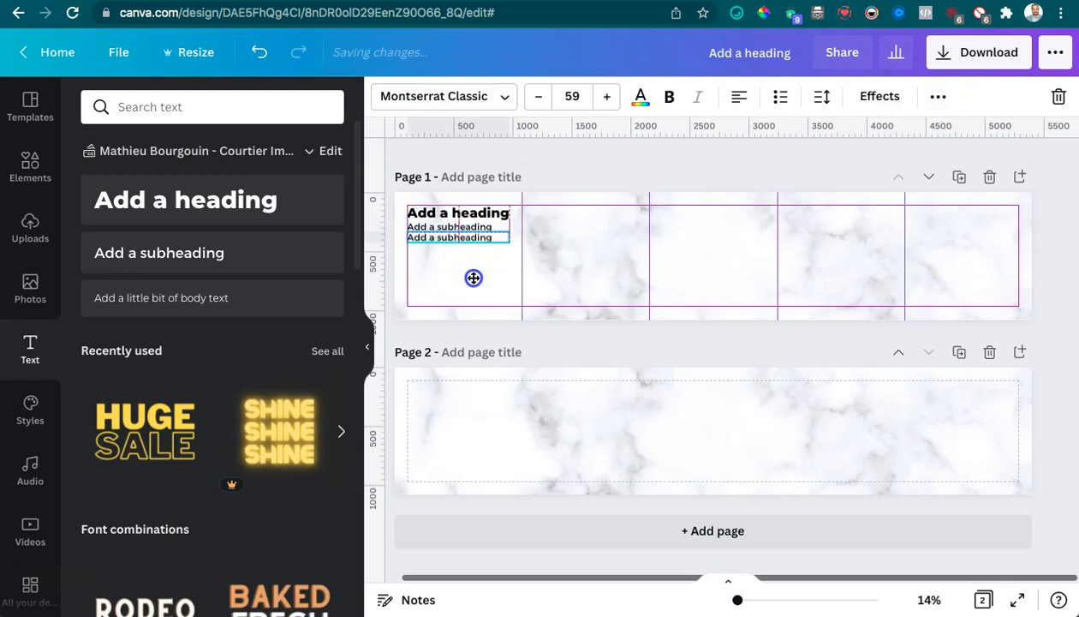
{"action": "left_click", "coordinate": [586, 95]}
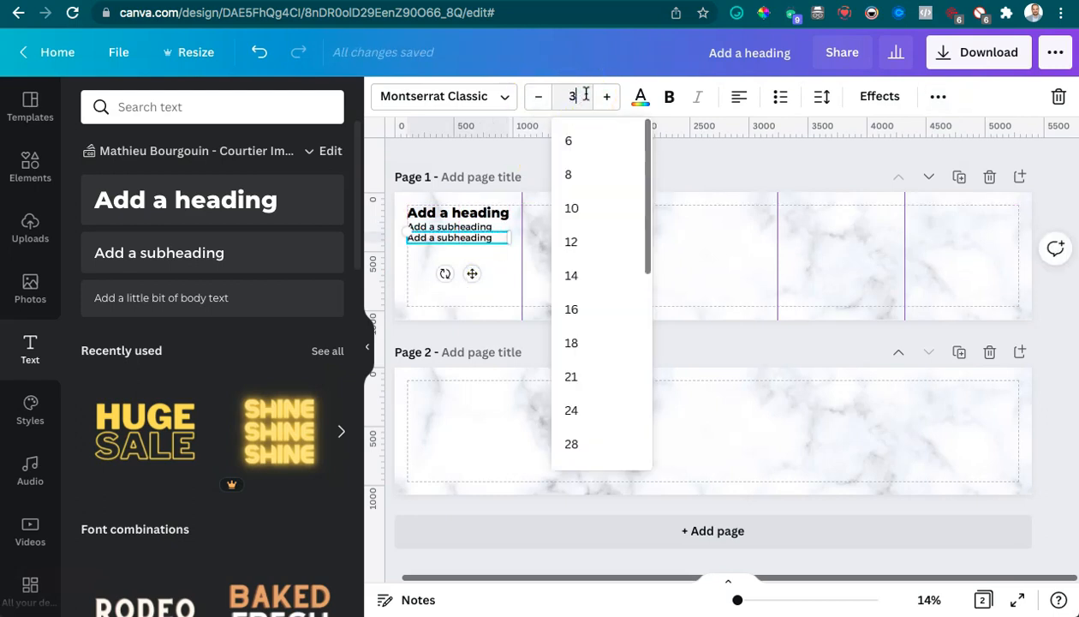
{"action": "type", "text": "35"}
{"action": "key", "text": "Return"}
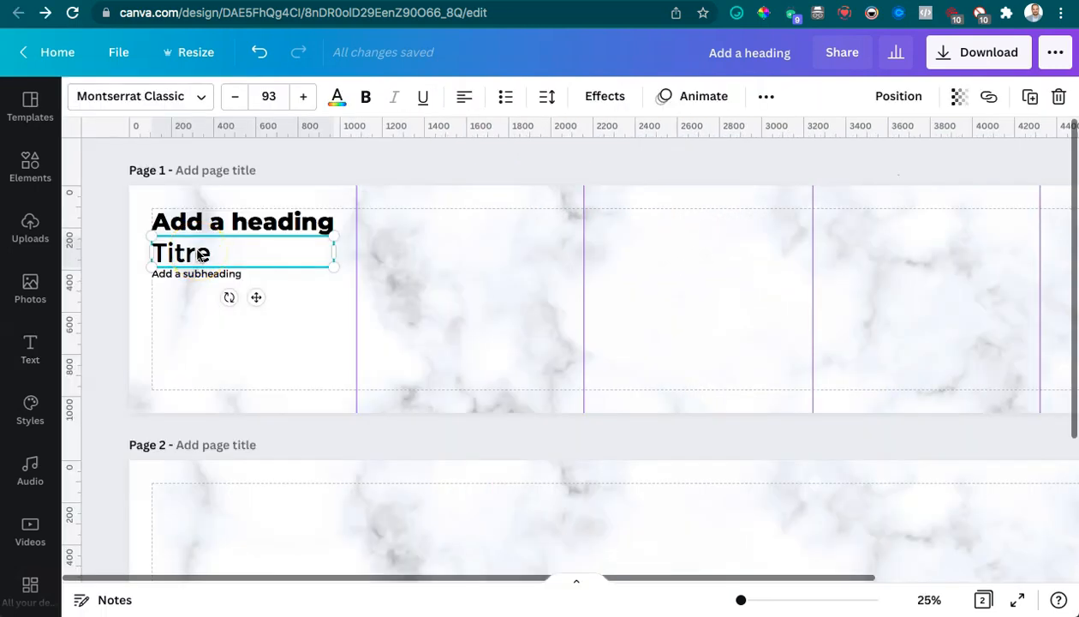
Step: Place centre-aligned copies of the "Titre" text in the second to fifth sections of page 1
{"action": "left_click_drag", "start_coordinate": [199, 255], "coordinate": [465, 238]}
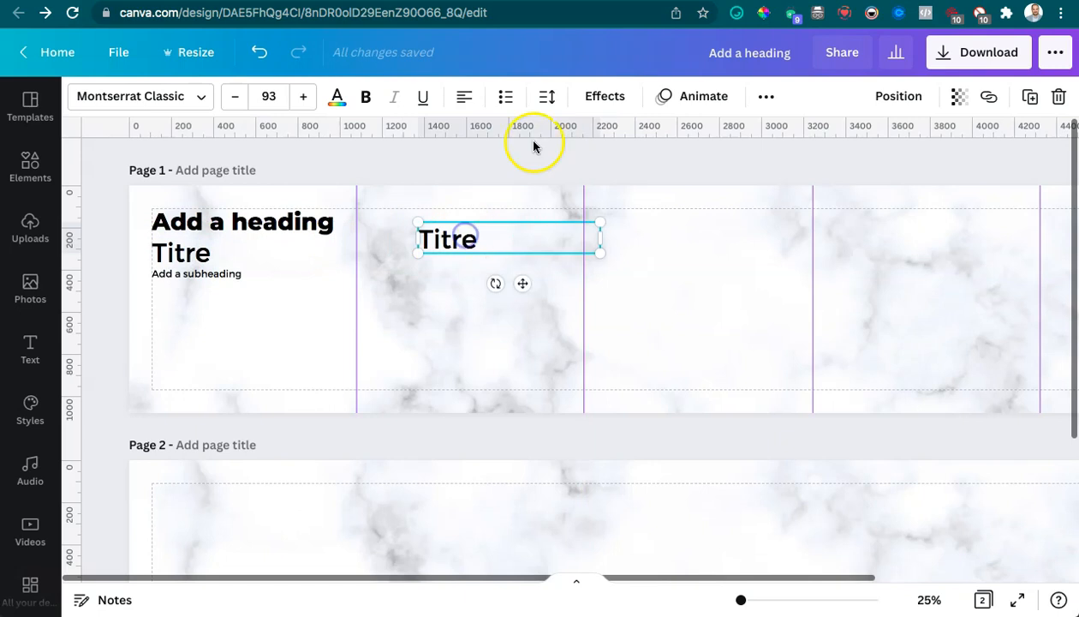
{"action": "left_click", "coordinate": [464, 97]}
{"action": "left_click_drag", "start_coordinate": [601, 239], "coordinate": [942, 240]}
{"action": "key", "text": "super+d"}
{"action": "key", "text": "super+d"}
{"action": "scroll", "coordinate": [942, 240], "scroll_direction": "right", "scroll_amount": 3}
{"action": "key", "text": "super+d"}
{"action": "left_click_drag", "start_coordinate": [721, 241], "coordinate": [925, 301]}
Step: Paste and duplicate the "Titre" text across the sections of page 2, deleting the surplus copy
{"action": "scroll", "coordinate": [925, 301], "scroll_direction": "down", "scroll_amount": 3}
{"action": "left_click", "coordinate": [925, 301]}
{"action": "key", "text": "super+v"}
{"action": "left_click_drag", "start_coordinate": [590, 354], "coordinate": [706, 348]}
{"action": "key", "text": "super+d"}
{"action": "key", "text": "super+d"}
{"action": "key", "text": "super+d"}
{"action": "left_click_drag", "start_coordinate": [713, 356], "coordinate": [942, 317]}
{"action": "scroll", "coordinate": [942, 317], "scroll_direction": "right", "scroll_amount": 3}
{"action": "key", "text": "super+v"}
{"action": "key", "text": "Delete"}
{"action": "scroll", "coordinate": [473, 361], "scroll_direction": "left", "scroll_amount": 3}
{"action": "scroll", "coordinate": [394, 375], "scroll_direction": "up", "scroll_amount": 5}
{"action": "scroll", "coordinate": [394, 375], "scroll_direction": "right", "scroll_amount": 3}
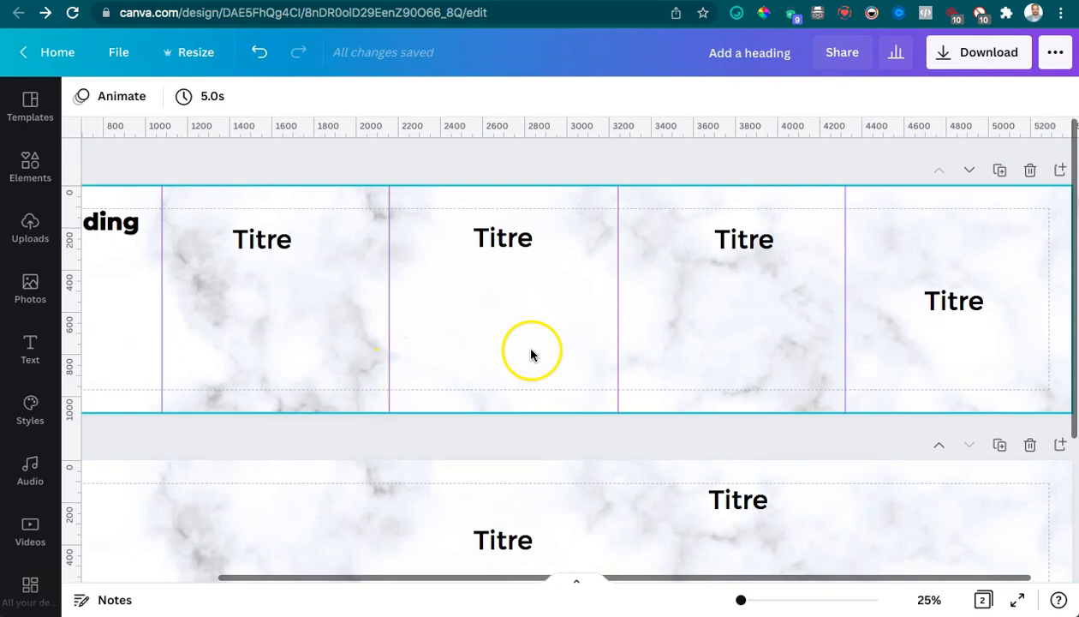
{"action": "scroll", "coordinate": [769, 396], "scroll_direction": "left", "scroll_amount": 3}
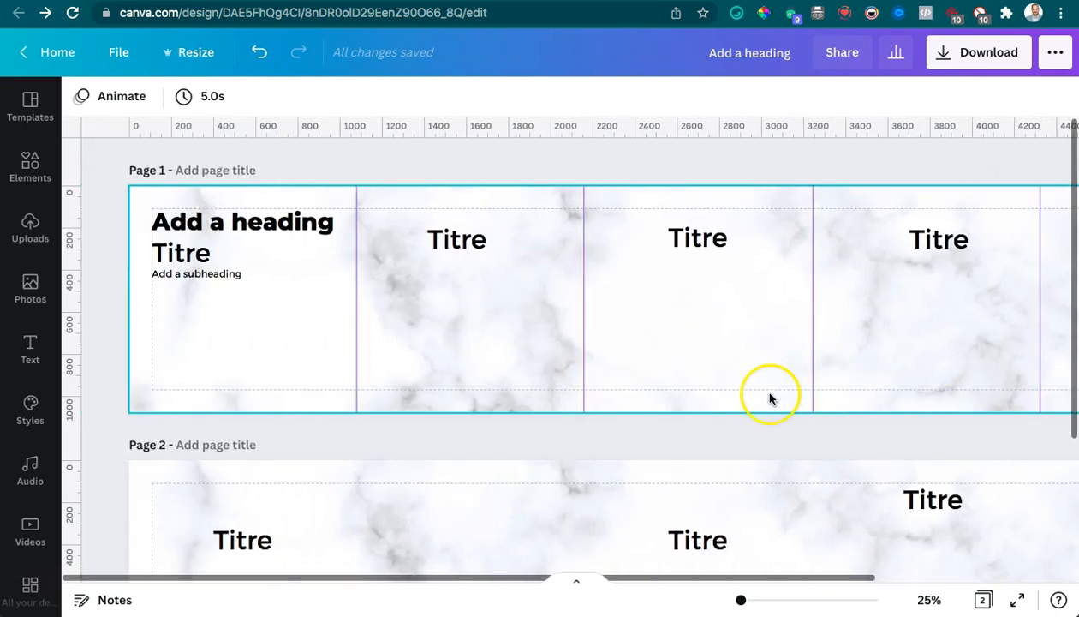
Step: Place a copy of the page 1 heading in the last section of page 2 and change its text to "Call to Action"
{"action": "left_click", "coordinate": [259, 229]}
{"action": "left_click_drag", "start_coordinate": [260, 229], "coordinate": [669, 382]}
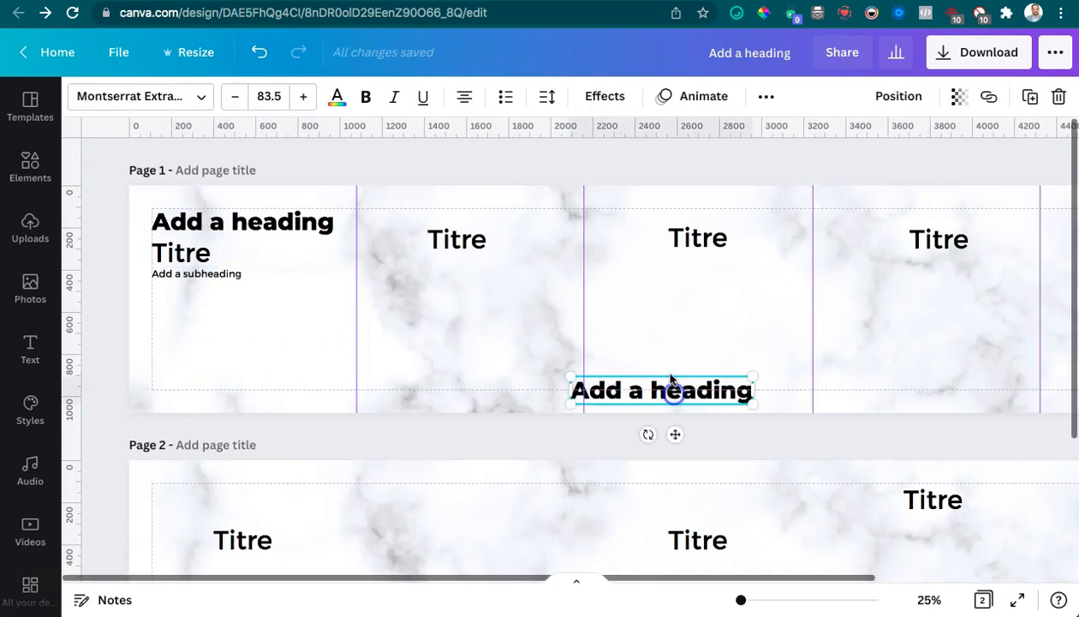
{"action": "scroll", "coordinate": [651, 373], "scroll_direction": "right", "scroll_amount": 3}
{"action": "left_click_drag", "start_coordinate": [464, 367], "coordinate": [928, 521]}
{"action": "scroll", "coordinate": [929, 514], "scroll_direction": "down", "scroll_amount": 3}
{"action": "double_click", "coordinate": [958, 356]}
{"action": "type", "text": "Call to Action"}
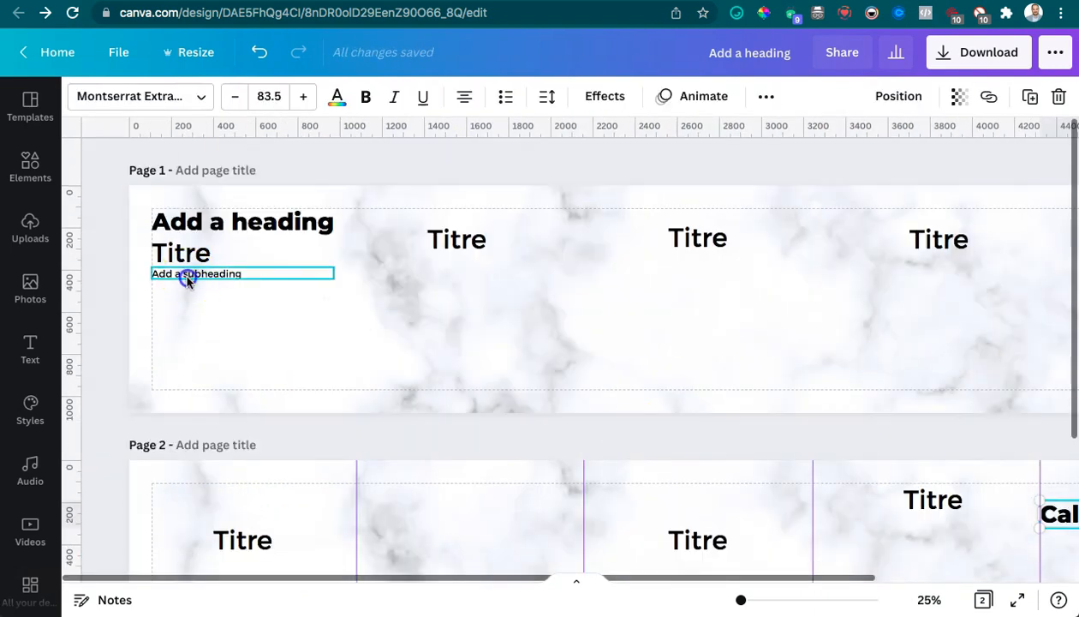
Step: Replace the small subheading under "Titre" in page 1's first section with several lines of placeholder text beginning "gjdssgdggdjf" and narrow its text box
{"action": "left_click", "coordinate": [185, 273]}
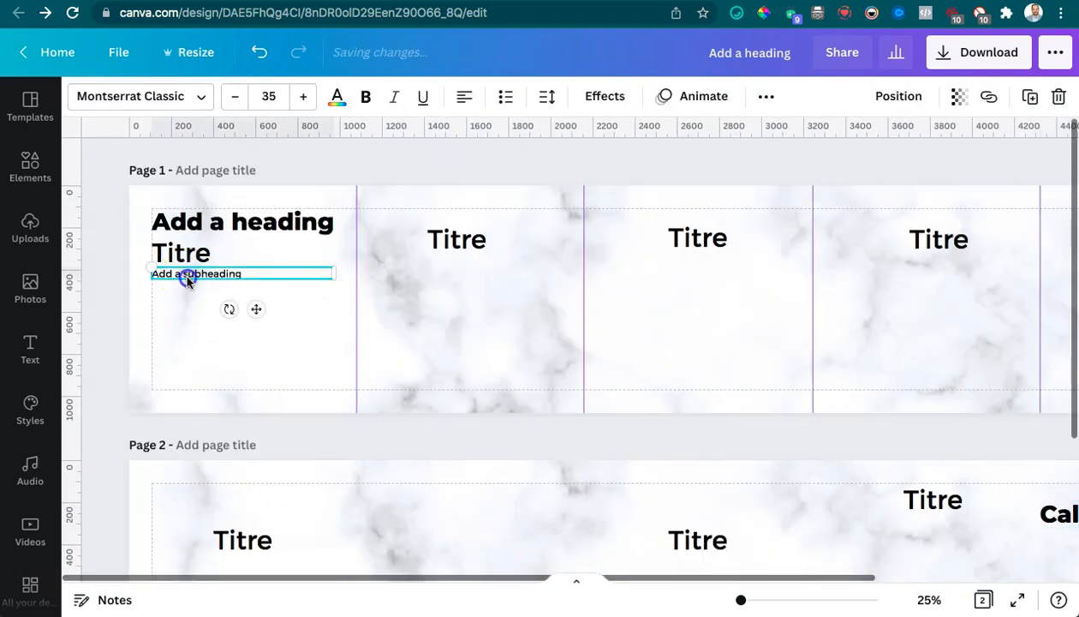
{"action": "key", "text": "super+d"}
{"action": "double_click", "coordinate": [251, 283]}
{"action": "type", "text": "gjdssgdggdjfhjlasjfkhasljflahslkflashfahskjfhakshfkjahskjfhkashkfhakjshfkjahskfhkashfkhaskhfkahf"}
{"action": "left_click_drag", "start_coordinate": [338, 294], "coordinate": [301, 293]}
{"action": "left_click_drag", "start_coordinate": [214, 291], "coordinate": [226, 322]}
Step: Duplicate the placeholder paragraph, place the copy under "Titre" in page 1's second section and centre-align it
{"action": "left_click_drag", "start_coordinate": [239, 354], "coordinate": [294, 375]}
{"action": "left_click", "coordinate": [1030, 97]}
{"action": "left_click_drag", "start_coordinate": [238, 335], "coordinate": [449, 300]}
{"action": "left_click", "coordinate": [464, 96]}
{"action": "left_click_drag", "start_coordinate": [460, 290], "coordinate": [458, 287]}
Step: Duplicate the centred placeholder paragraph and place copies under the titles in the third, fourth and fifth sections of page 1
{"action": "left_click", "coordinate": [1031, 96]}
{"action": "left_click_drag", "start_coordinate": [471, 293], "coordinate": [966, 280]}
{"action": "left_click", "coordinate": [1031, 96]}
{"action": "scroll", "coordinate": [966, 280], "scroll_direction": "right", "scroll_amount": 3}
{"action": "left_click", "coordinate": [1030, 96]}
{"action": "left_click_drag", "start_coordinate": [717, 287], "coordinate": [923, 332]}
Step: Place copies of the centred placeholder paragraph in the first four sections of page 2
{"action": "scroll", "coordinate": [923, 332], "scroll_direction": "left", "scroll_amount": 3}
{"action": "scroll", "coordinate": [923, 332], "scroll_direction": "down", "scroll_amount": 2}
{"action": "scroll", "coordinate": [284, 366], "scroll_direction": "right", "scroll_amount": 3}
{"action": "left_click", "coordinate": [1030, 97]}
{"action": "left_click_drag", "start_coordinate": [939, 175], "coordinate": [235, 428]}
{"action": "left_click", "coordinate": [1030, 97]}
{"action": "left_click", "coordinate": [1030, 97]}
{"action": "scroll", "coordinate": [236, 429], "scroll_direction": "left", "scroll_amount": 3}
{"action": "left_click", "coordinate": [1031, 97]}
{"action": "left_click_drag", "start_coordinate": [473, 430], "coordinate": [233, 427]}
{"action": "scroll", "coordinate": [233, 427], "scroll_direction": "right", "scroll_amount": 3}
{"action": "left_click", "coordinate": [233, 427]}
{"action": "scroll", "coordinate": [233, 426], "scroll_direction": "up", "scroll_amount": 2}
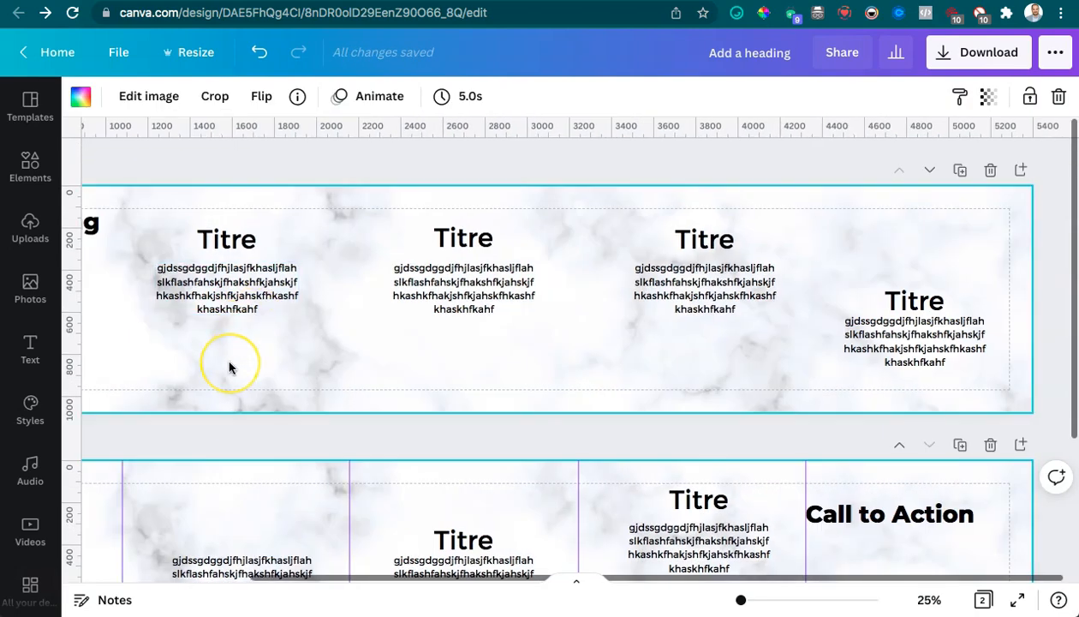
Step: Search the graphic elements for "house" and add a house illustration to page 1
{"action": "scroll", "coordinate": [229, 367], "scroll_direction": "left", "scroll_amount": 3}
{"action": "left_click", "coordinate": [42, 184]}
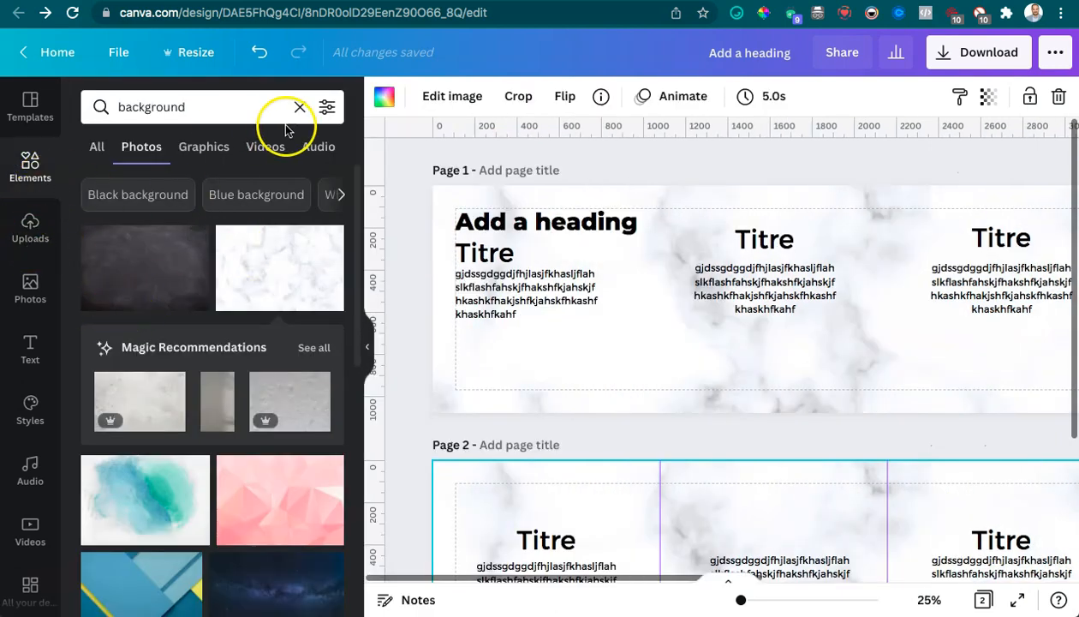
{"action": "left_click", "coordinate": [208, 154]}
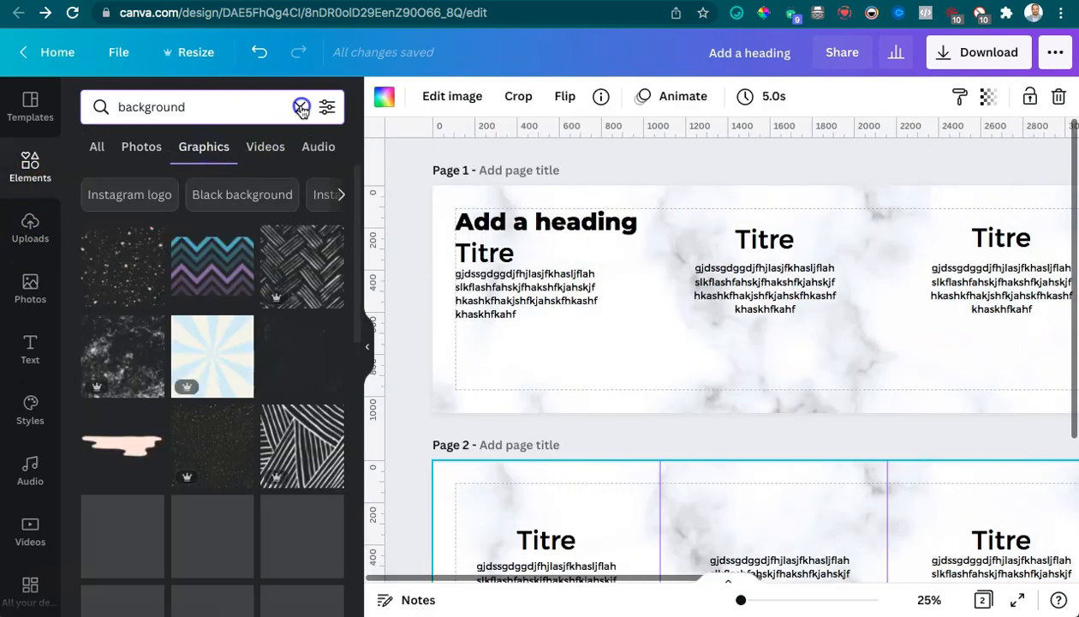
{"action": "left_click", "coordinate": [300, 106]}
{"action": "type", "text": "hous"}
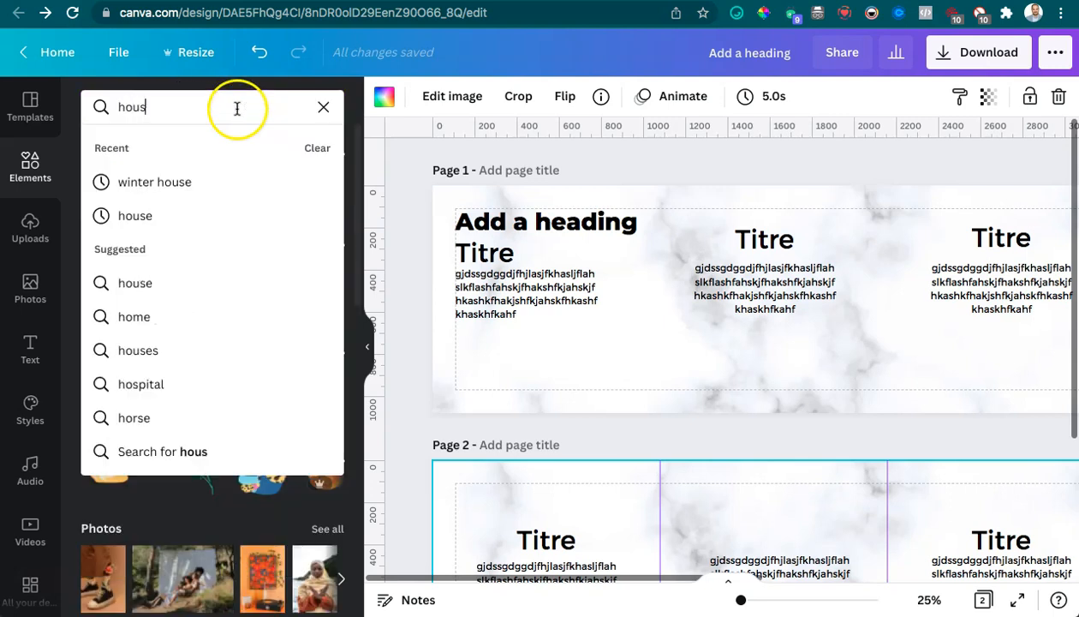
{"action": "left_click", "coordinate": [208, 283]}
{"action": "left_click", "coordinate": [206, 287]}
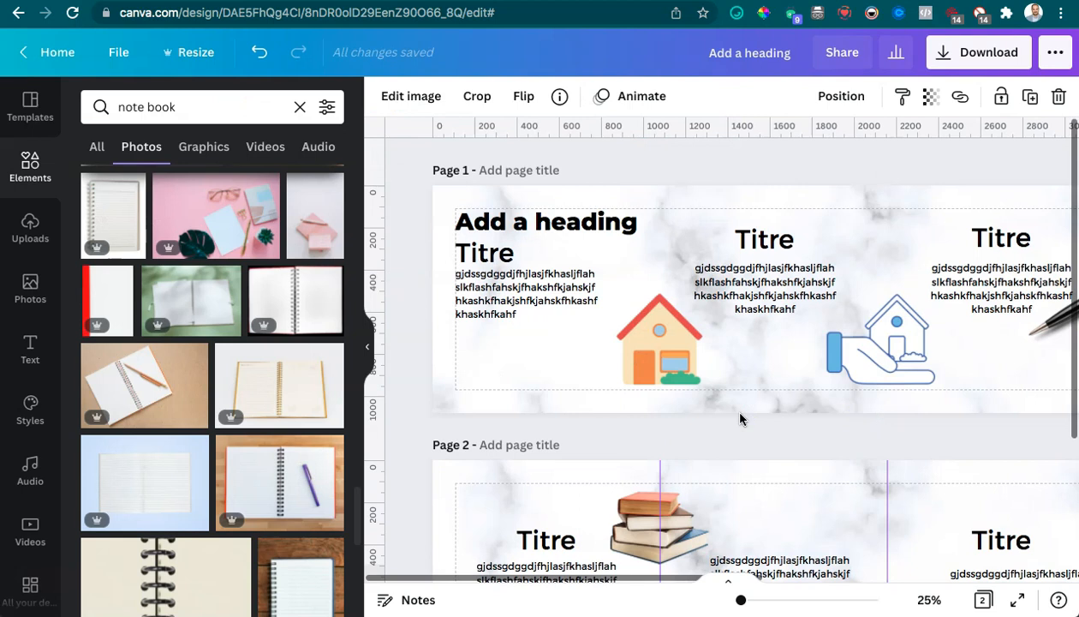
Step: Rotate the pen on page 1 to a steeper angle and centre the phone on the last section guide
{"action": "scroll", "coordinate": [741, 418], "scroll_direction": "right", "scroll_amount": 10}
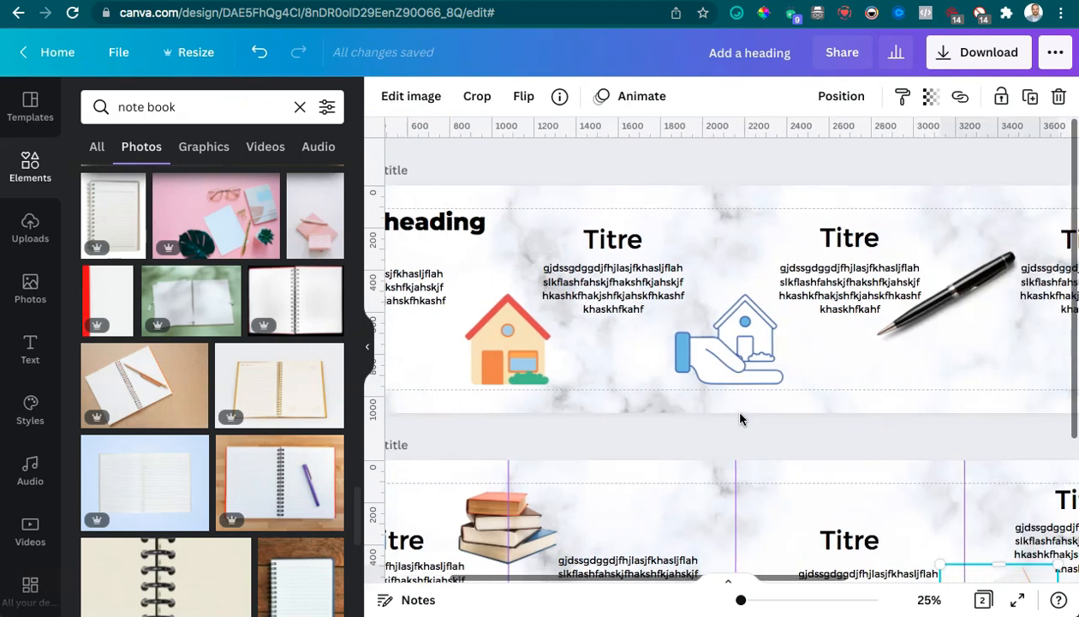
{"action": "left_click", "coordinate": [679, 295]}
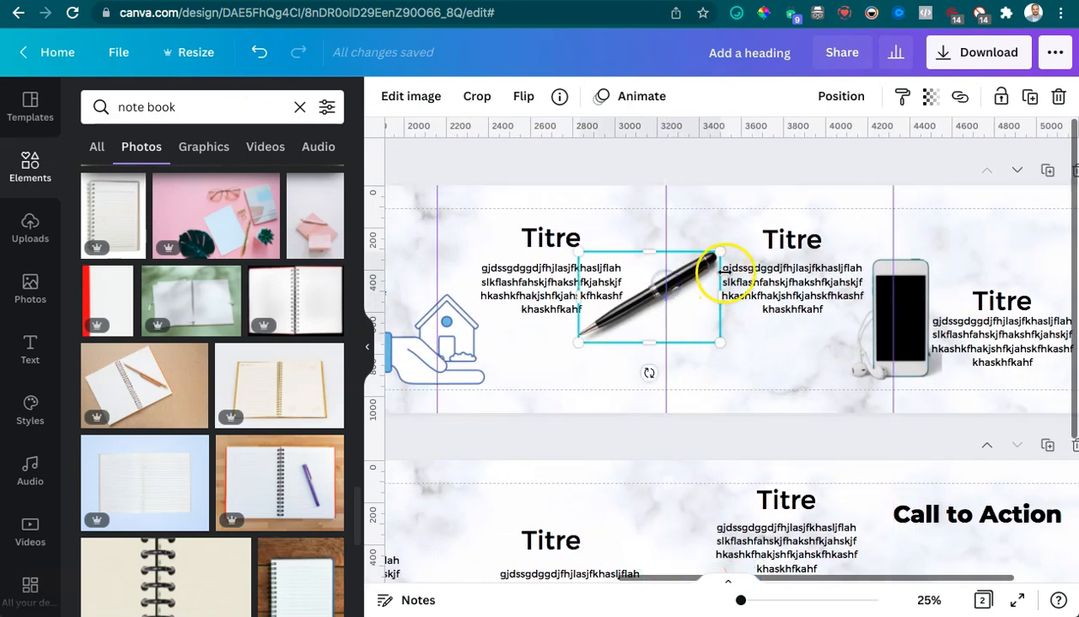
{"action": "left_click_drag", "start_coordinate": [650, 377], "coordinate": [683, 363]}
{"action": "left_click", "coordinate": [904, 300]}
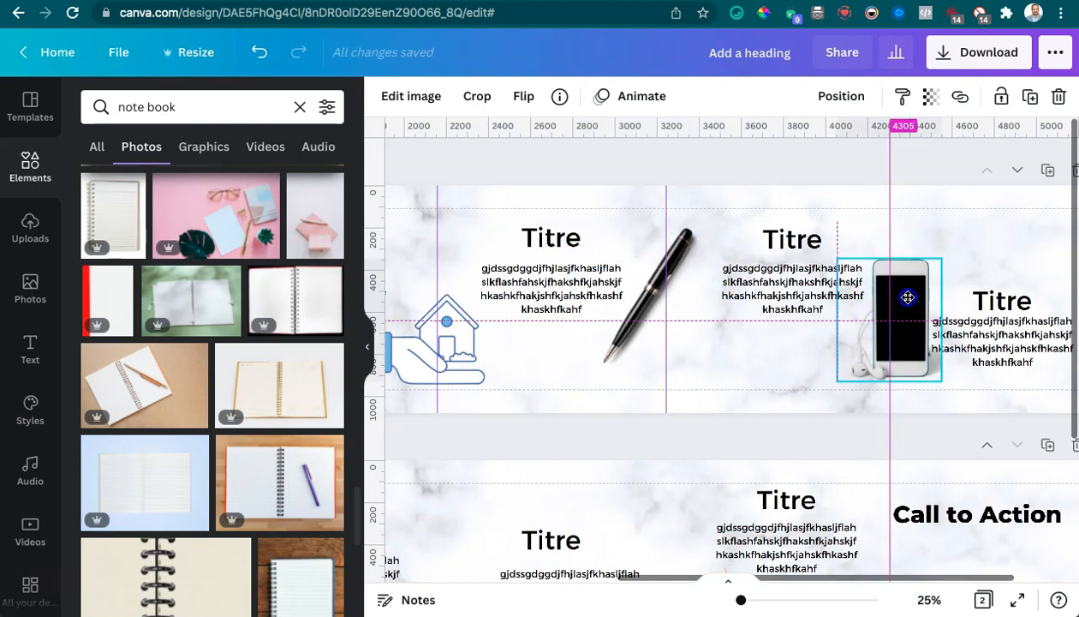
{"action": "left_click", "coordinate": [666, 339]}
Step: Review how the images and texts, including the Call to Action, are arranged across the sections of both pages
{"action": "scroll", "coordinate": [540, 361], "scroll_direction": "down", "scroll_amount": 4}
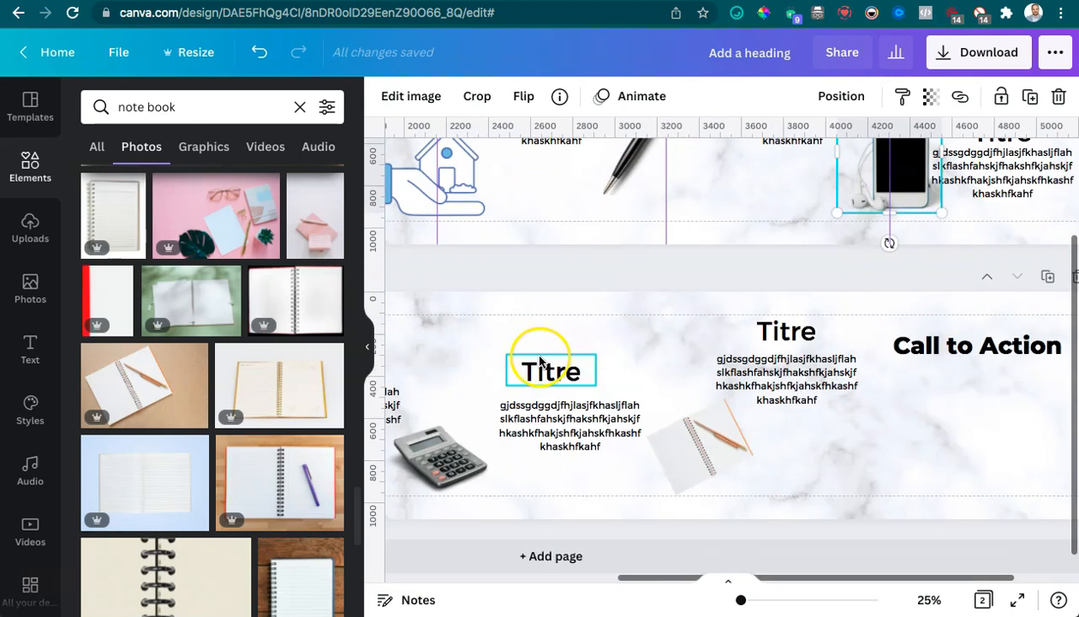
{"action": "scroll", "coordinate": [496, 368], "scroll_direction": "left", "scroll_amount": 5}
{"action": "left_click", "coordinate": [619, 340]}
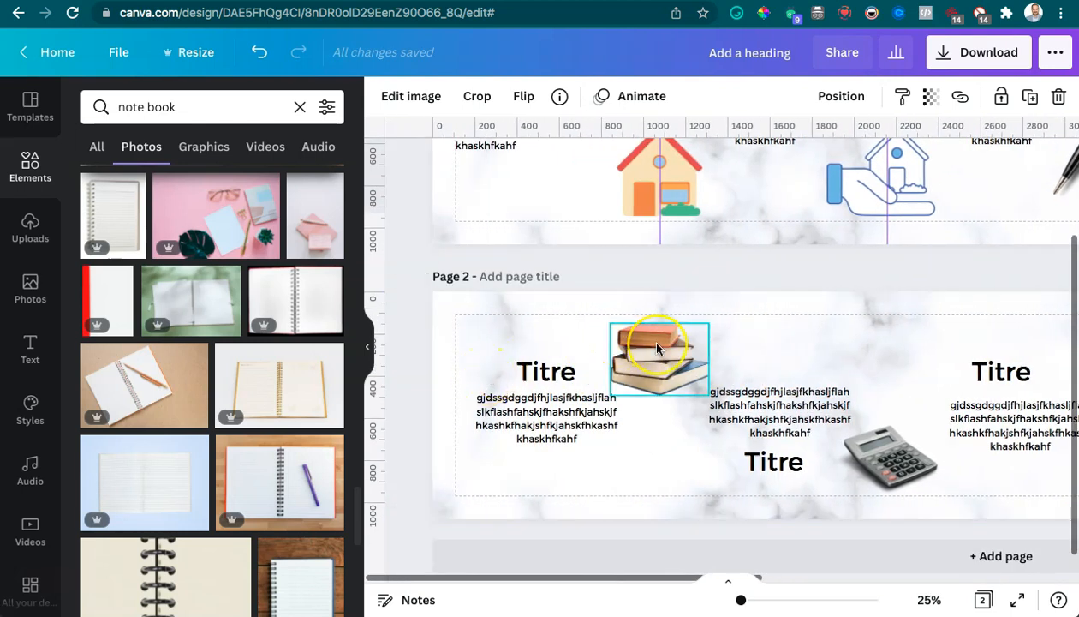
{"action": "left_click", "coordinate": [739, 349]}
{"action": "scroll", "coordinate": [741, 358], "scroll_direction": "right", "scroll_amount": 3}
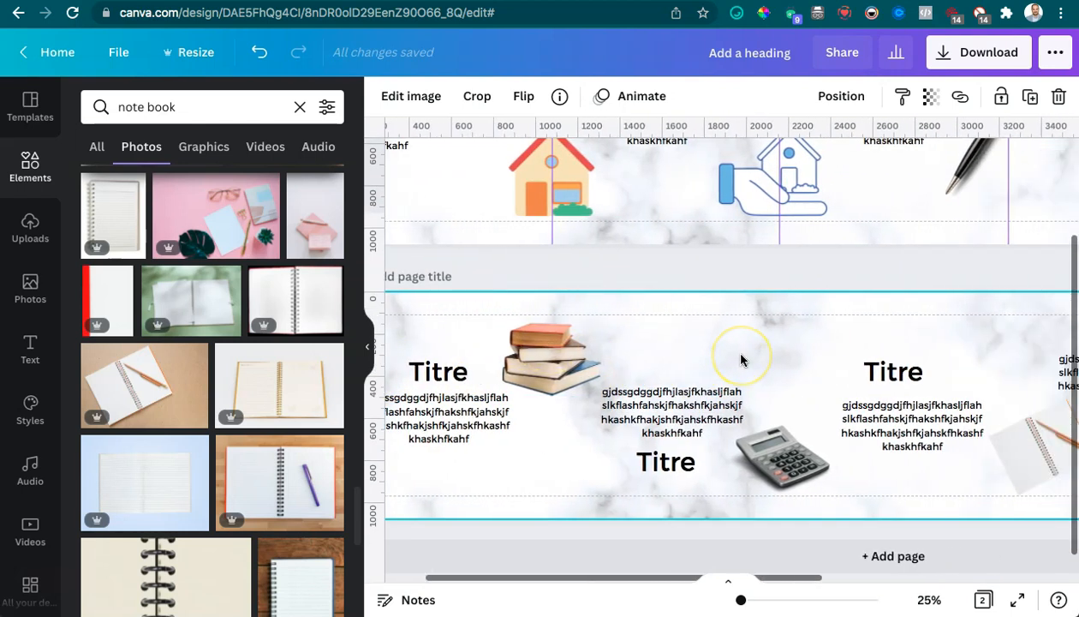
{"action": "scroll", "coordinate": [827, 379], "scroll_direction": "right", "scroll_amount": 10}
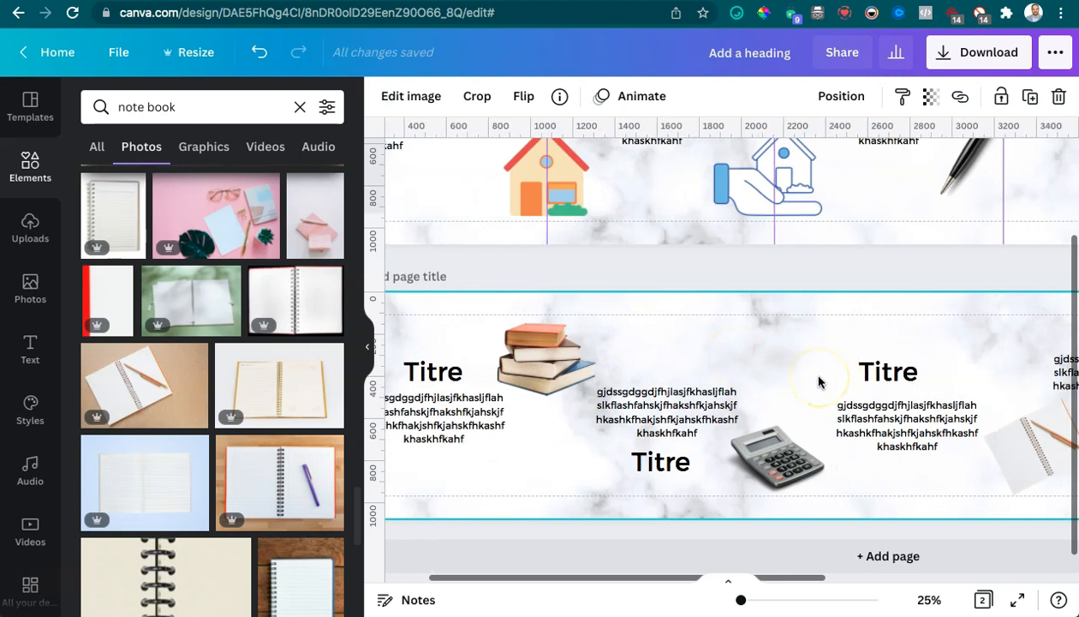
{"action": "scroll", "coordinate": [930, 409], "scroll_direction": "right", "scroll_amount": 2}
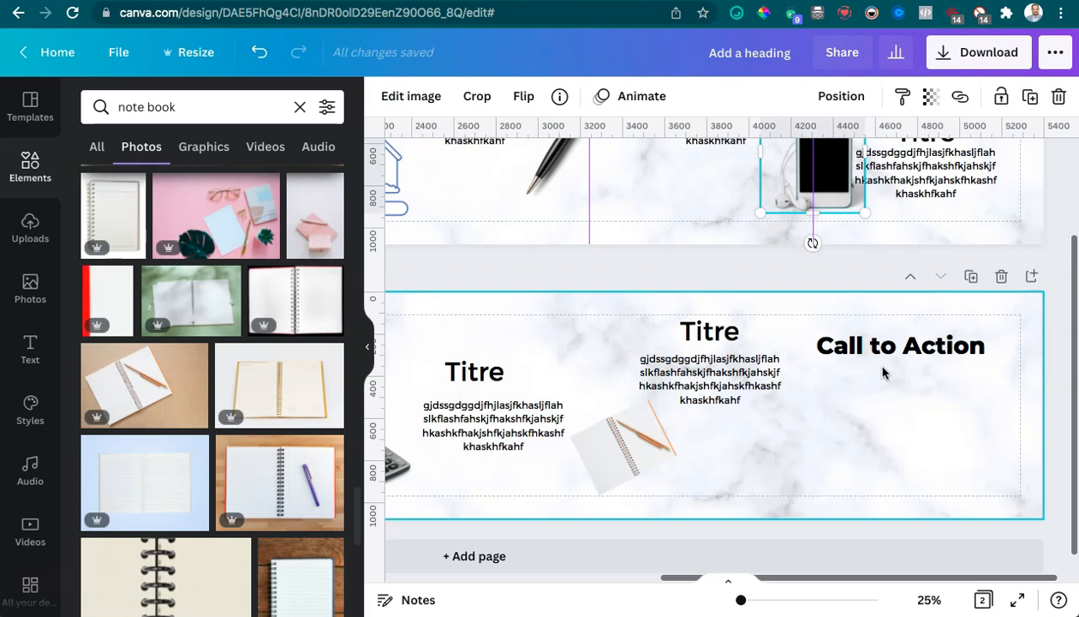
{"action": "left_click", "coordinate": [905, 362]}
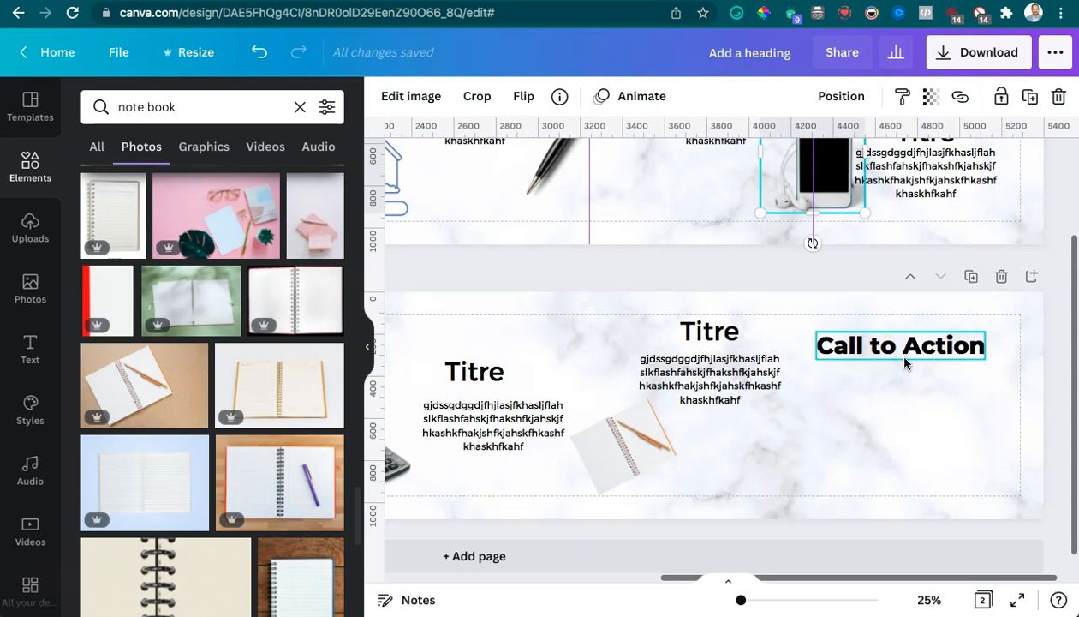
{"action": "left_click", "coordinate": [413, 268]}
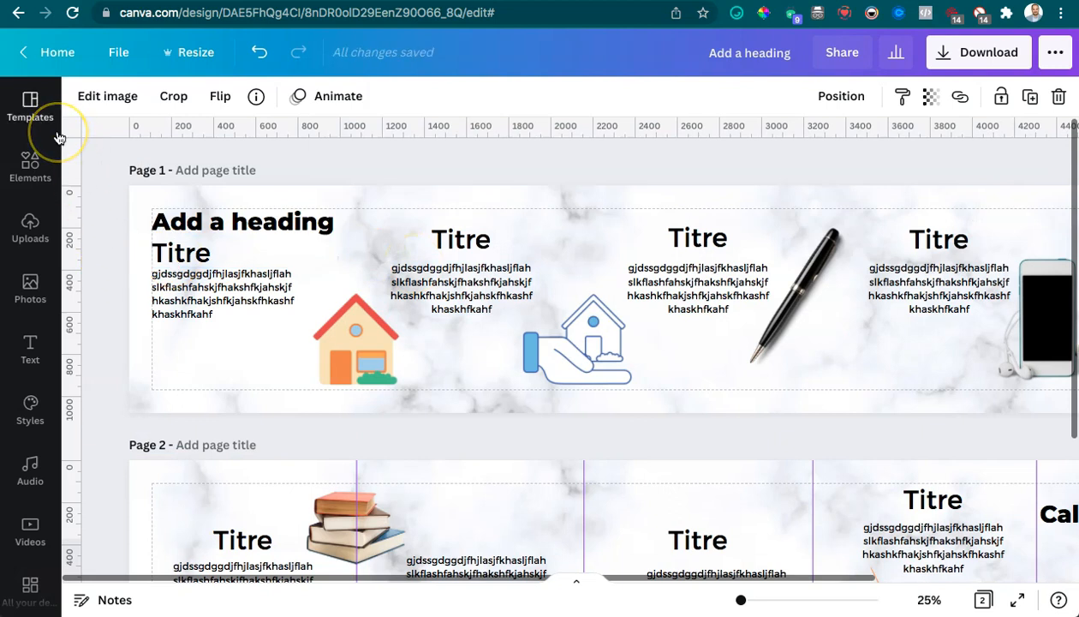
{"action": "left_click", "coordinate": [180, 251]}
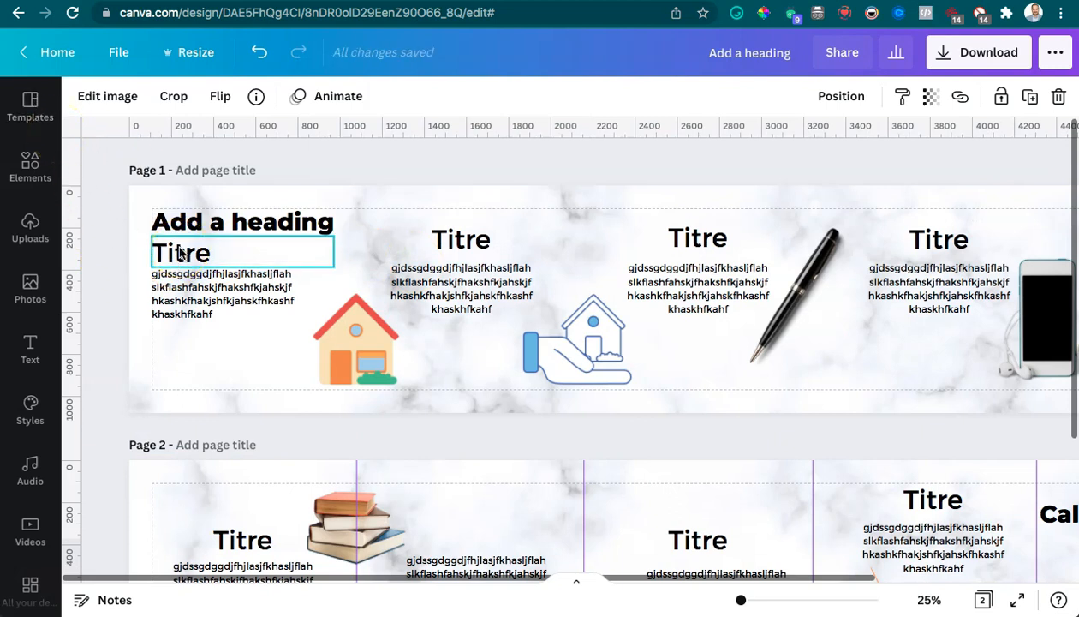
{"action": "left_click", "coordinate": [65, 206]}
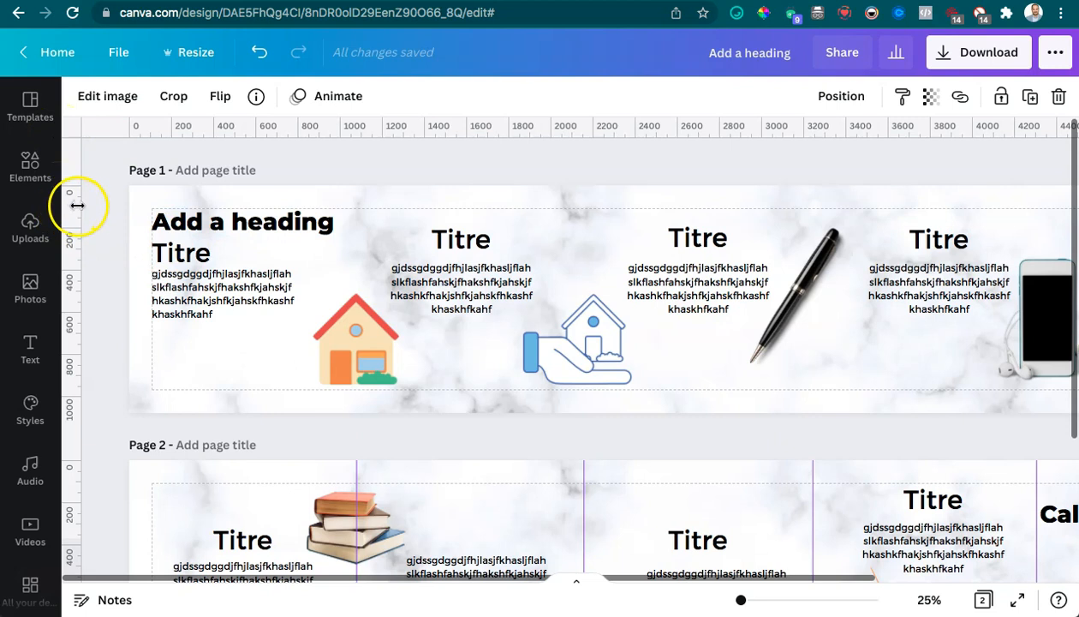
Step: Search the elements for "arrow" and limit the results to graphics
{"action": "left_click", "coordinate": [31, 171]}
{"action": "left_click", "coordinate": [210, 109]}
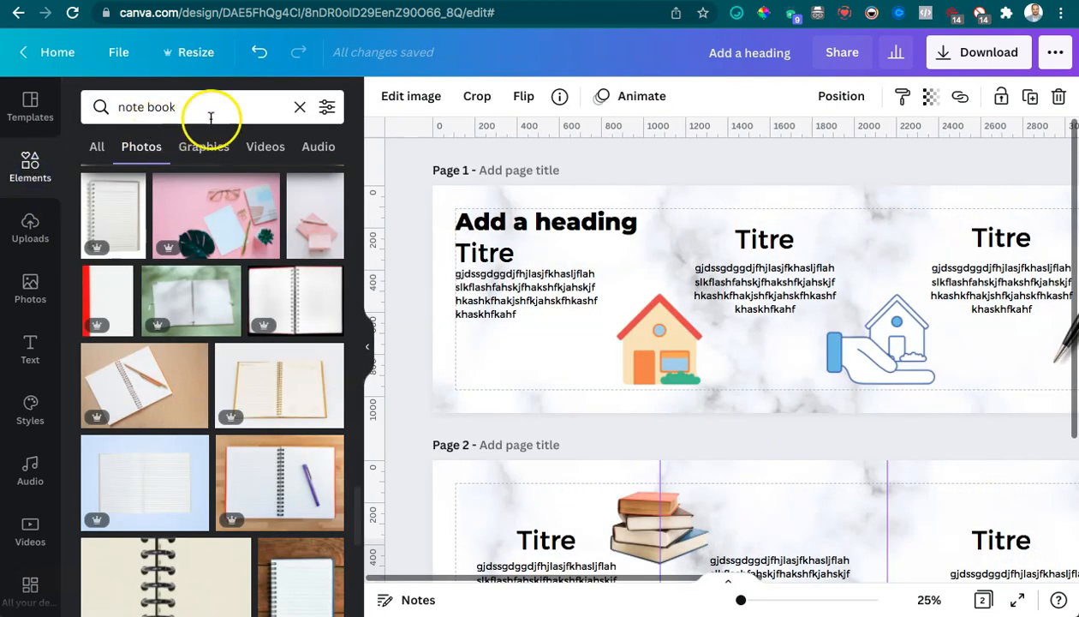
{"action": "key", "text": "BackSpace"}
{"action": "key", "text": "BackSpace"}
{"action": "key", "text": "BackSpace"}
{"action": "key", "text": "BackSpace"}
{"action": "key", "text": "BackSpace"}
{"action": "key", "text": "BackSpace"}
{"action": "key", "text": "BackSpace"}
{"action": "key", "text": "BackSpace"}
{"action": "key", "text": "BackSpace"}
{"action": "type", "text": "arrow"}
{"action": "key", "text": "Return"}
{"action": "scroll", "coordinate": [199, 405], "scroll_direction": "down", "scroll_amount": 10}
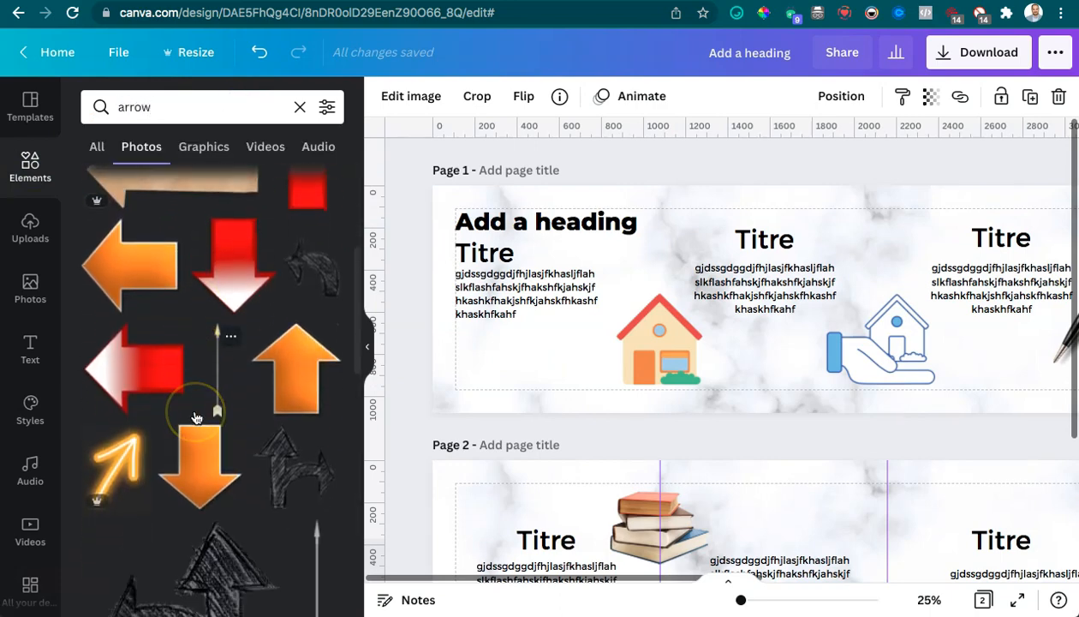
{"action": "left_click", "coordinate": [204, 146]}
Step: Add a brush-style arrow graphic, shrink it, place it above the house across page 1's first section guide and colour it black
{"action": "left_click", "coordinate": [143, 346]}
{"action": "left_click_drag", "start_coordinate": [903, 342], "coordinate": [1030, 286]}
{"action": "left_click_drag", "start_coordinate": [1062, 270], "coordinate": [655, 263]}
{"action": "left_click", "coordinate": [383, 97]}
{"action": "left_click", "coordinate": [143, 184]}
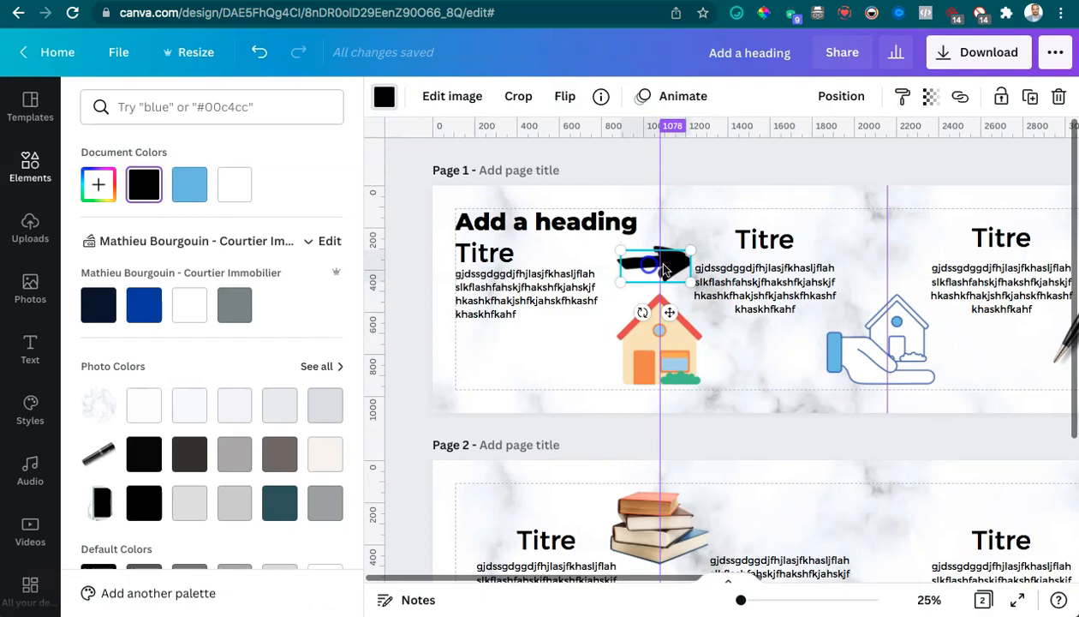
Step: Copy the black arrow and place copies near the remaining section boundaries of page 1 and on page 2
{"action": "key", "text": "super+c"}
{"action": "key", "text": "super+v"}
{"action": "scroll", "coordinate": [780, 229], "scroll_direction": "right", "scroll_amount": 6}
{"action": "scroll", "coordinate": [812, 345], "scroll_direction": "up", "scroll_amount": 5}
{"action": "scroll", "coordinate": [812, 345], "scroll_direction": "left", "scroll_amount": 5}
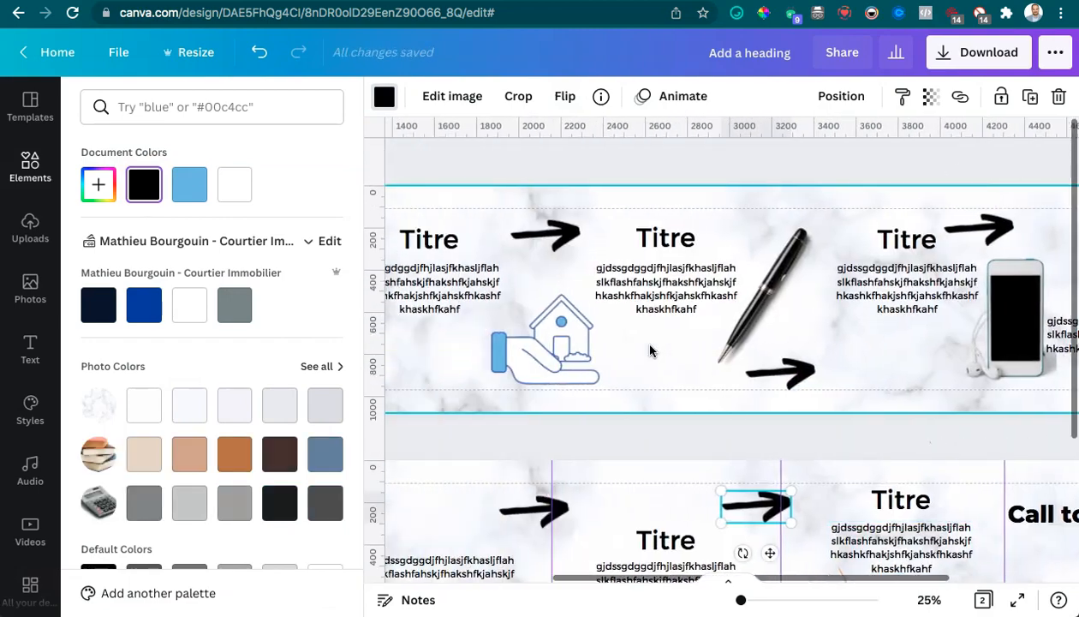
Step: Review the arrows and images crossing the section guides along the full width of both pages
{"action": "scroll", "coordinate": [833, 292], "scroll_direction": "right", "scroll_amount": 8}
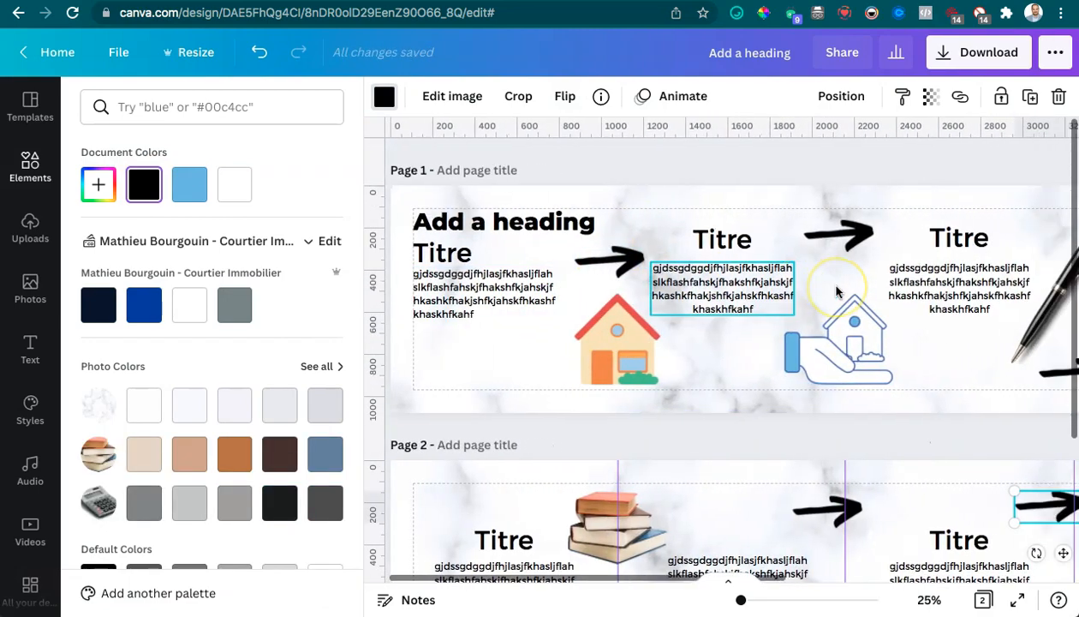
{"action": "scroll", "coordinate": [833, 292], "scroll_direction": "left", "scroll_amount": 3}
{"action": "scroll", "coordinate": [833, 292], "scroll_direction": "down", "scroll_amount": 2}
{"action": "scroll", "coordinate": [832, 292], "scroll_direction": "left", "scroll_amount": 4}
{"action": "left_click", "coordinate": [629, 345]}
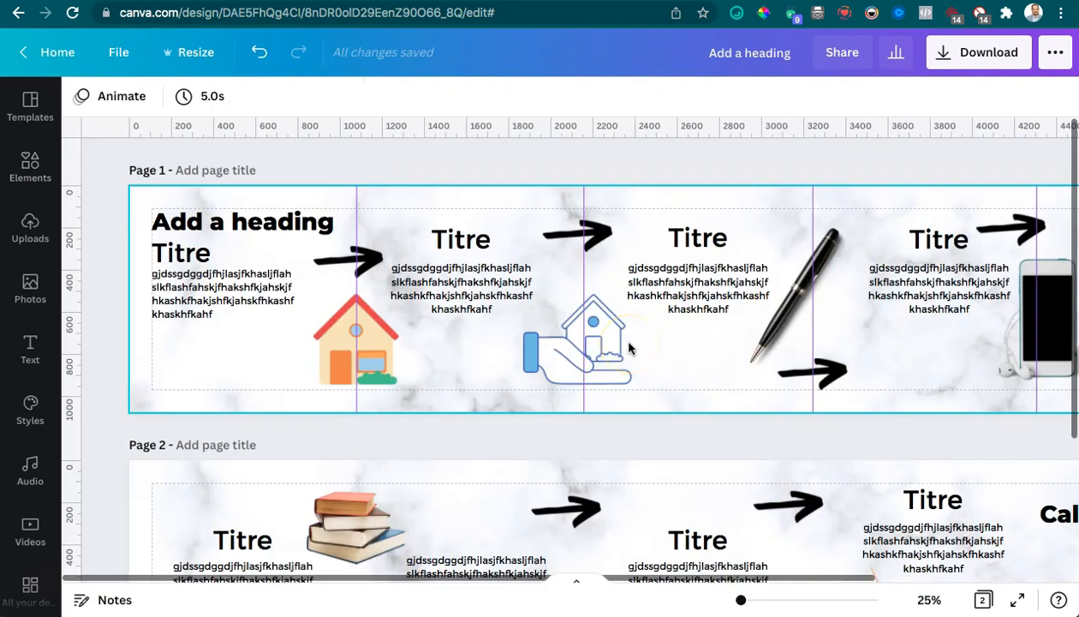
{"action": "scroll", "coordinate": [630, 346], "scroll_direction": "right", "scroll_amount": 4}
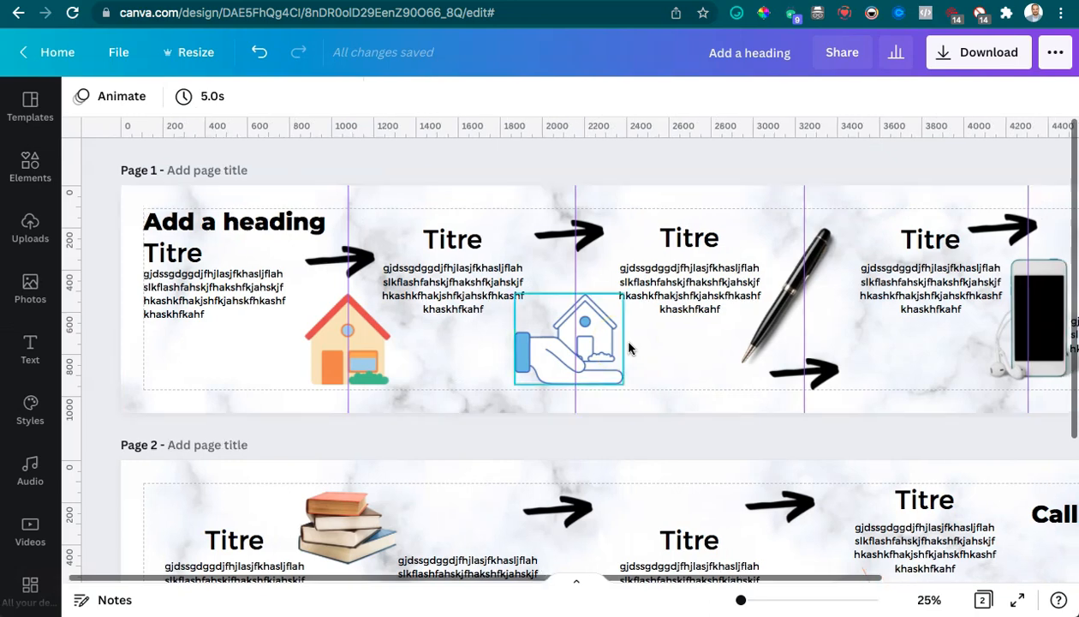
{"action": "scroll", "coordinate": [630, 345], "scroll_direction": "down", "scroll_amount": 2}
{"action": "scroll", "coordinate": [629, 345], "scroll_direction": "up", "scroll_amount": 2}
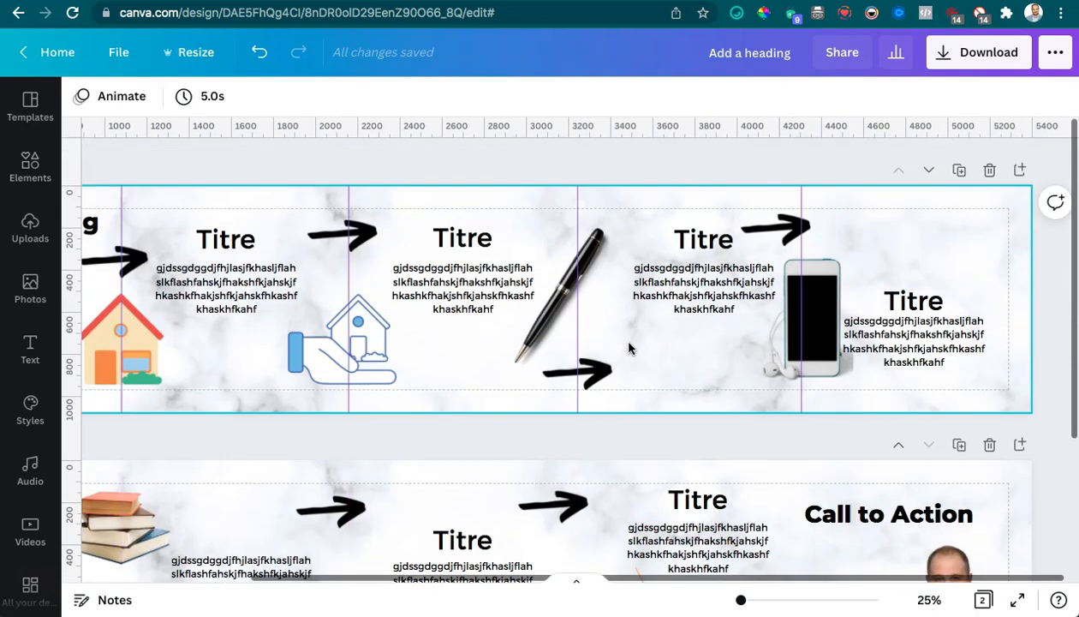
{"action": "scroll", "coordinate": [728, 338], "scroll_direction": "left", "scroll_amount": 4}
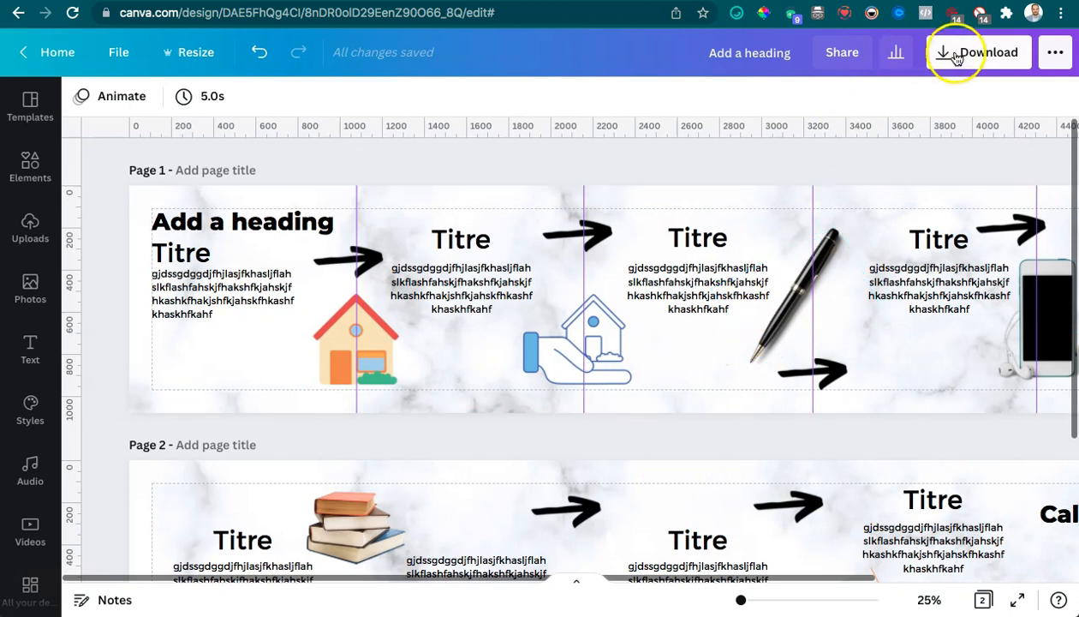
Step: Download only page 1 of the design as a PNG at size 1
{"action": "left_click", "coordinate": [956, 56]}
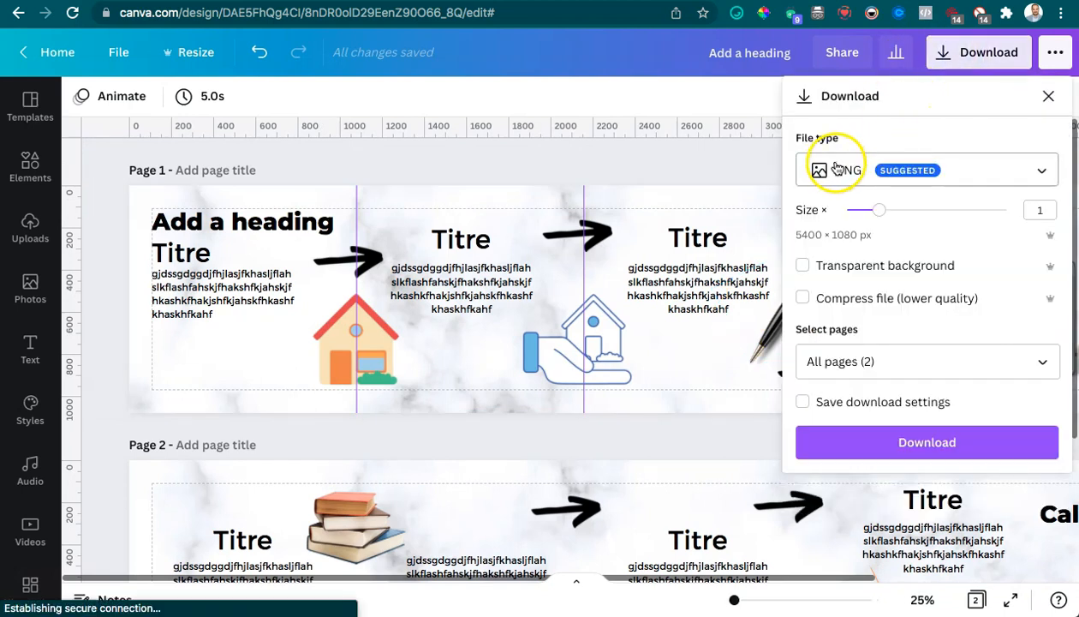
{"action": "left_click", "coordinate": [877, 364]}
{"action": "left_click", "coordinate": [934, 465]}
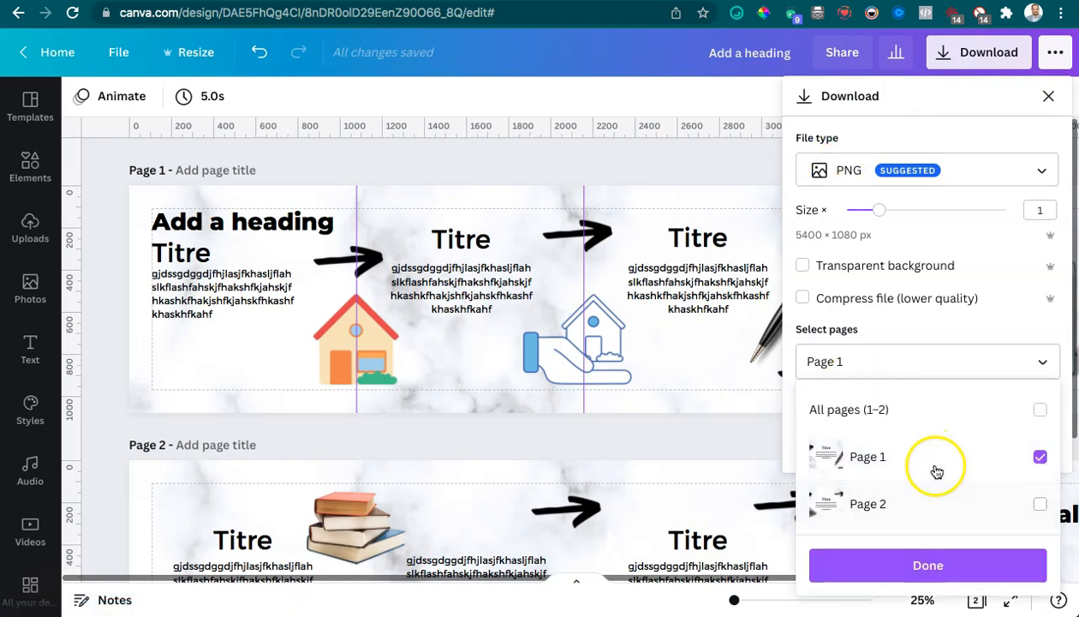
{"action": "left_click", "coordinate": [906, 565]}
{"action": "left_click", "coordinate": [917, 449]}
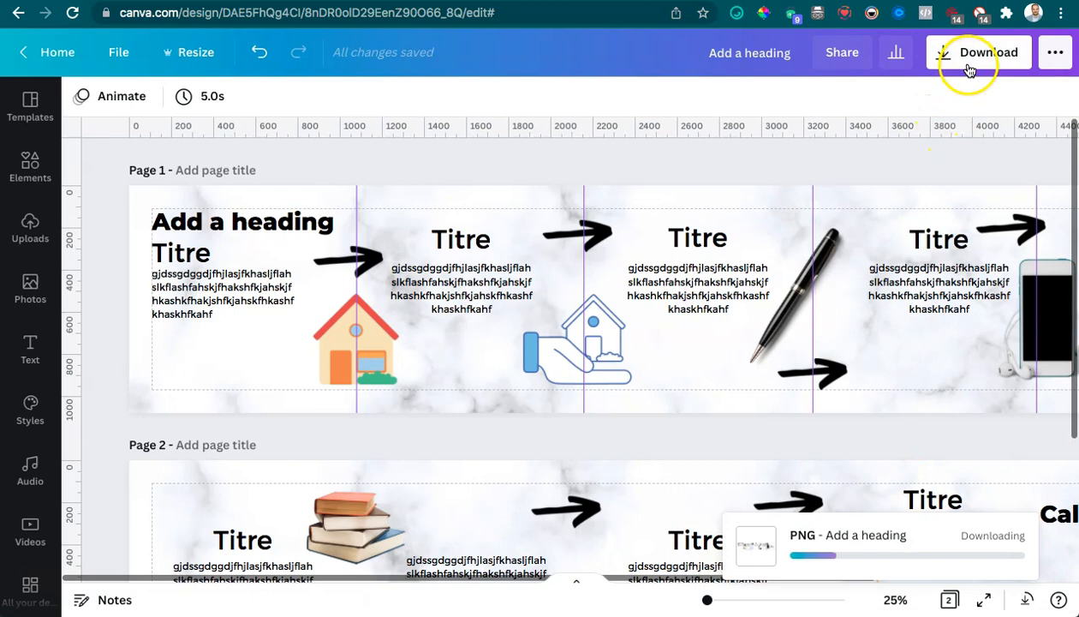
Step: Set up a second PNG download limited to page 2
{"action": "left_click", "coordinate": [969, 68]}
{"action": "left_click", "coordinate": [889, 361]}
{"action": "left_click", "coordinate": [906, 421]}
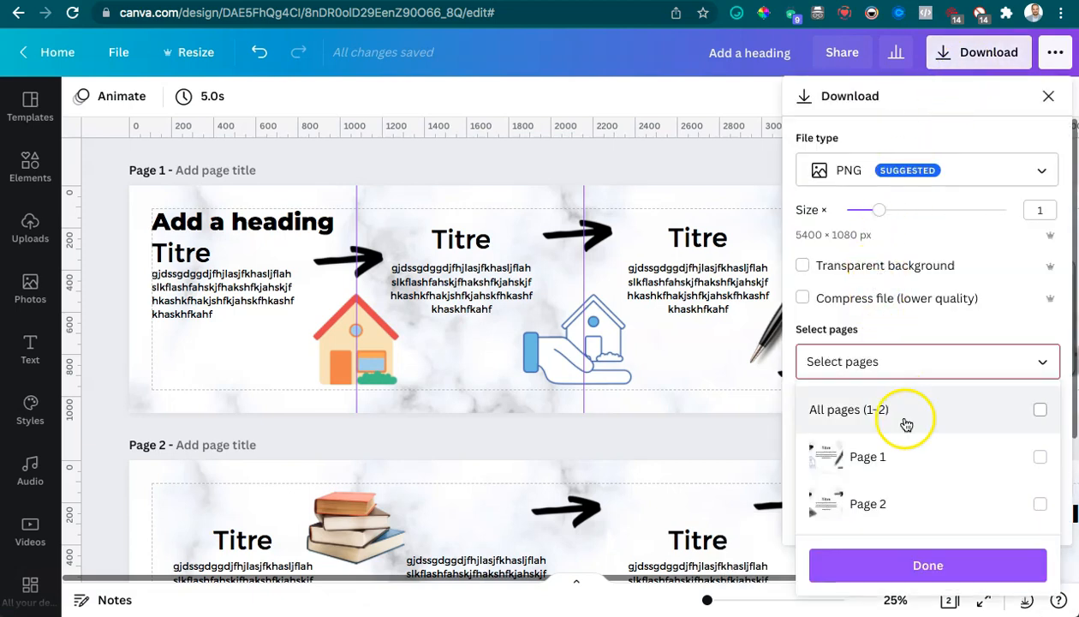
{"action": "left_click", "coordinate": [852, 508]}
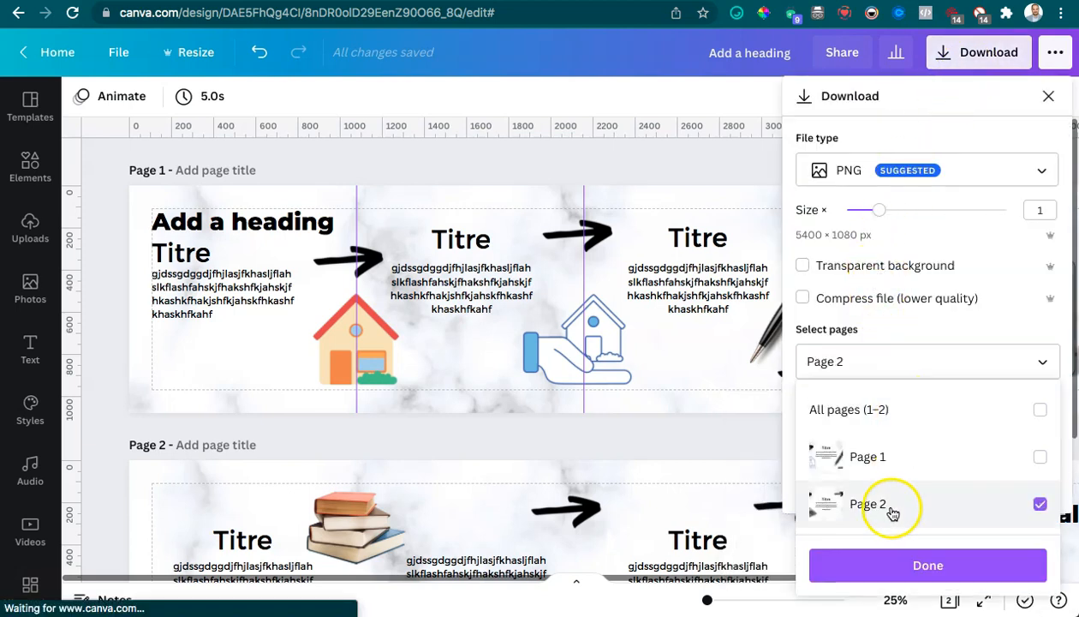
{"action": "left_click", "coordinate": [936, 572]}
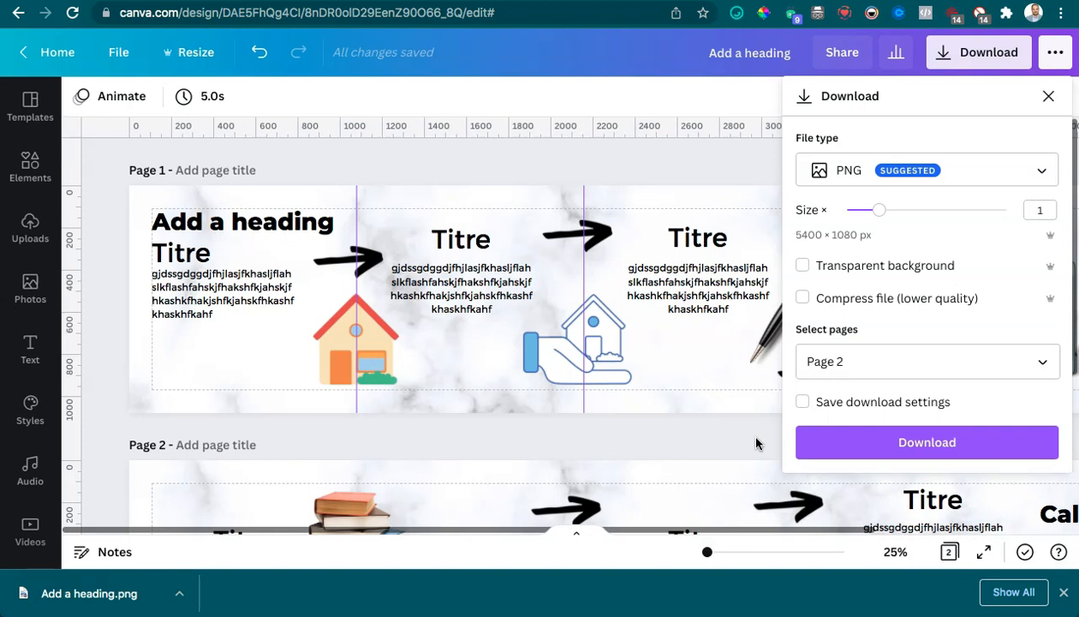
Step: Download page 2 of the design as a PNG
{"action": "left_click", "coordinate": [819, 445]}
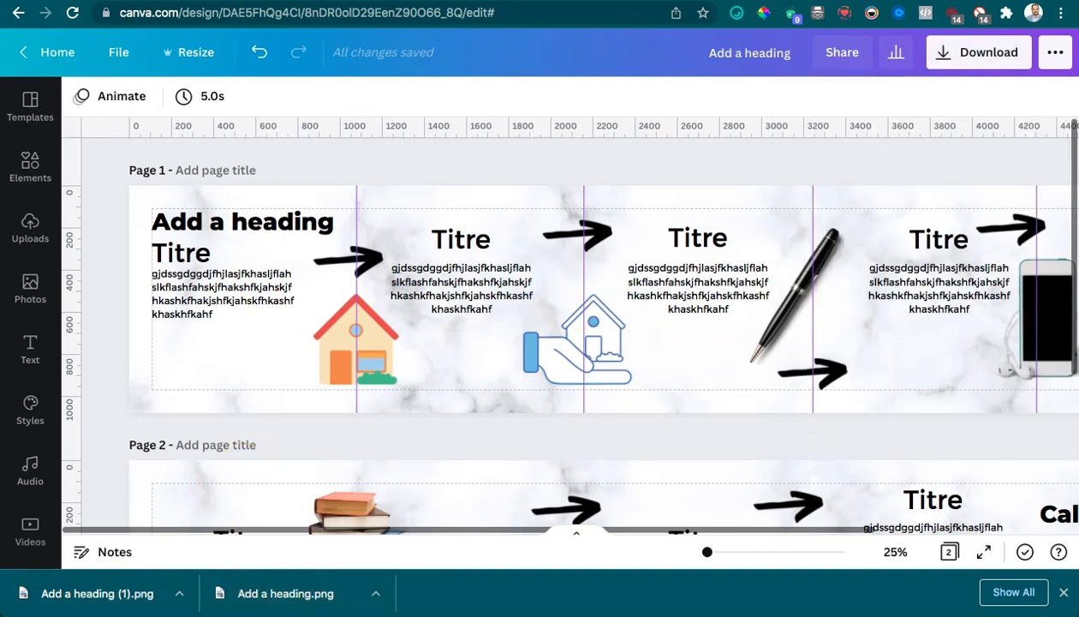
Step: Open pinetools.com in a new browser tab and find its split image tool by searching for "image split"
{"action": "key", "text": "super+t"}
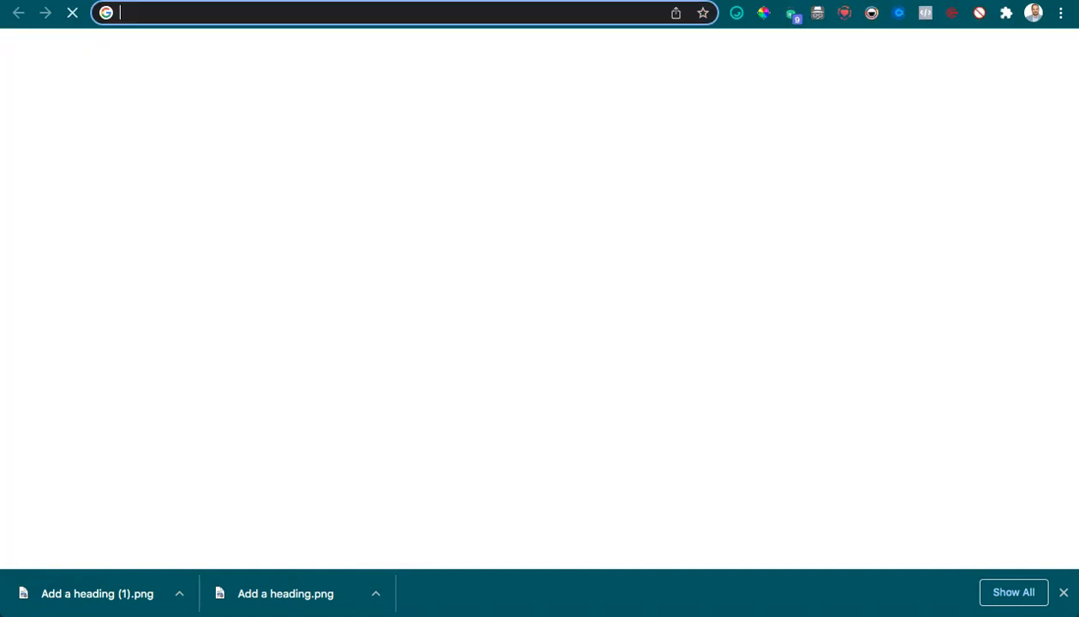
{"action": "type", "text": "www.p"}
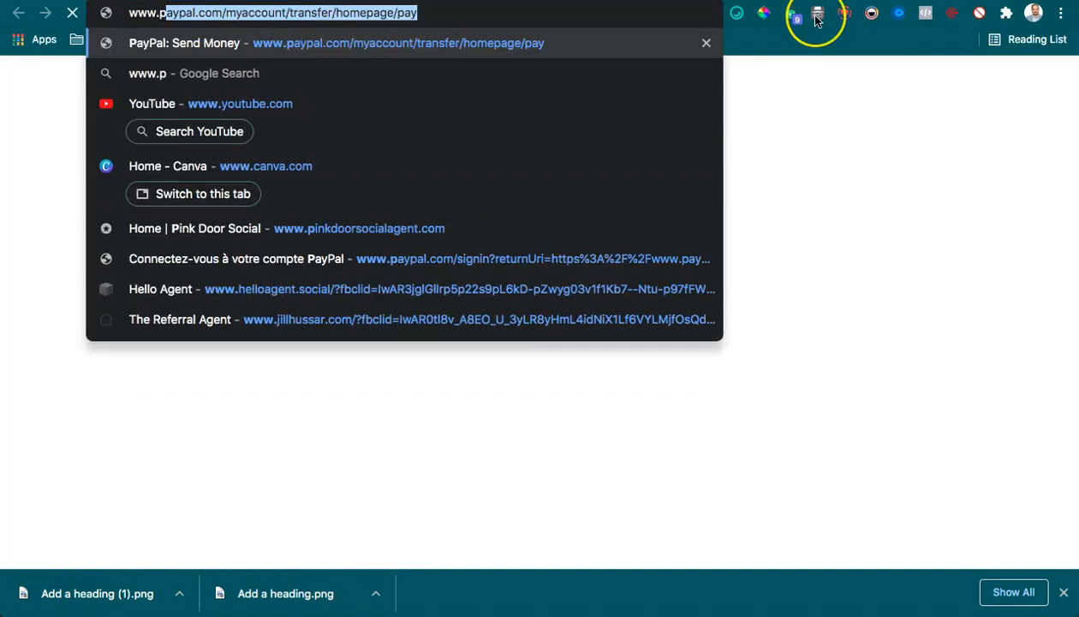
{"action": "type", "text": "inetools"}
{"action": "key", "text": "Return"}
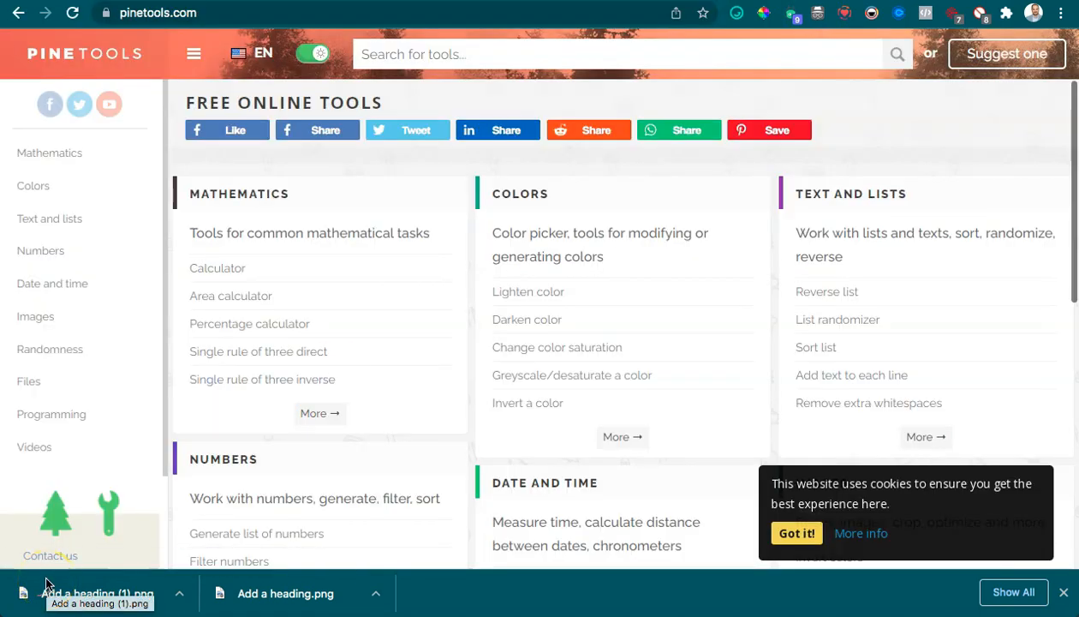
{"action": "left_click", "coordinate": [409, 57]}
{"action": "type", "text": "image split"}
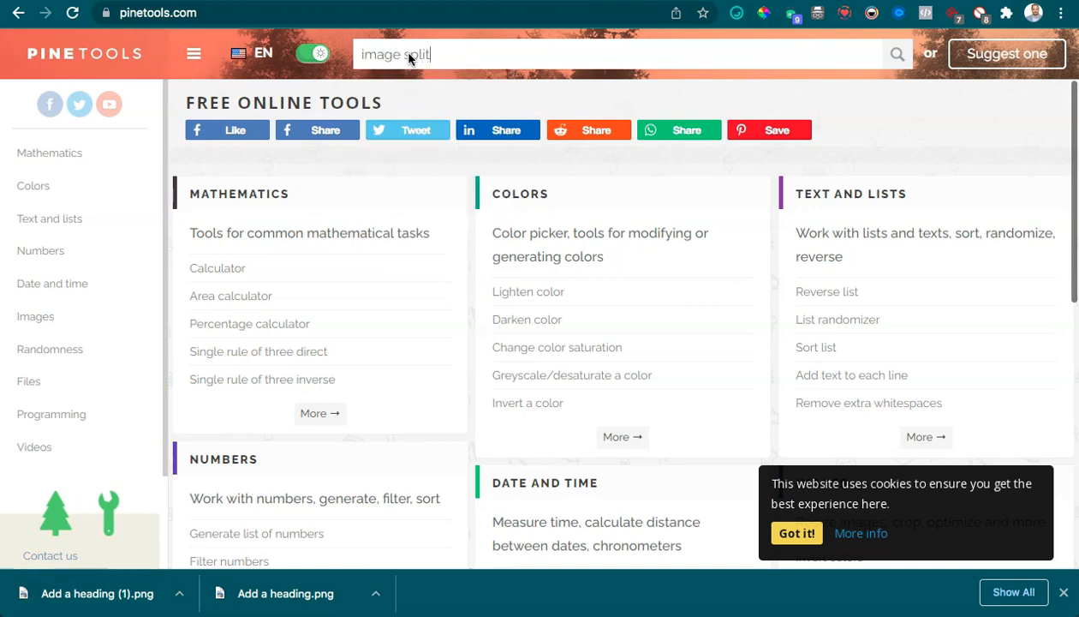
{"action": "key", "text": "Return"}
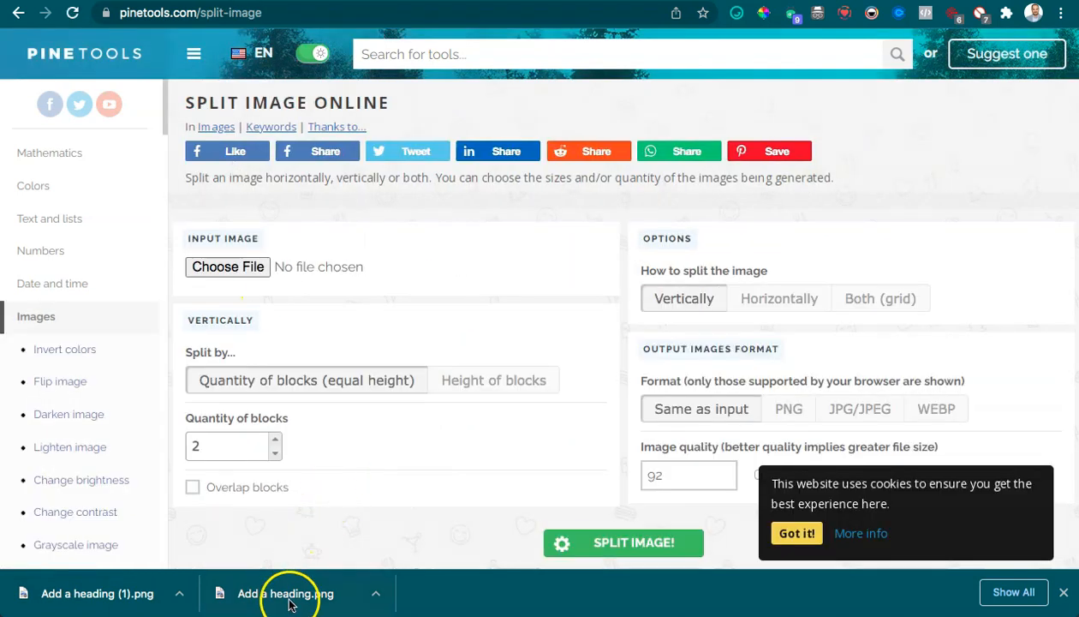
Step: Load Add a heading.png as the input image and split it horizontally into 5 equal-width blocks in PNG format
{"action": "left_click", "coordinate": [258, 381]}
{"action": "left_click_drag", "start_coordinate": [258, 381], "coordinate": [230, 272]}
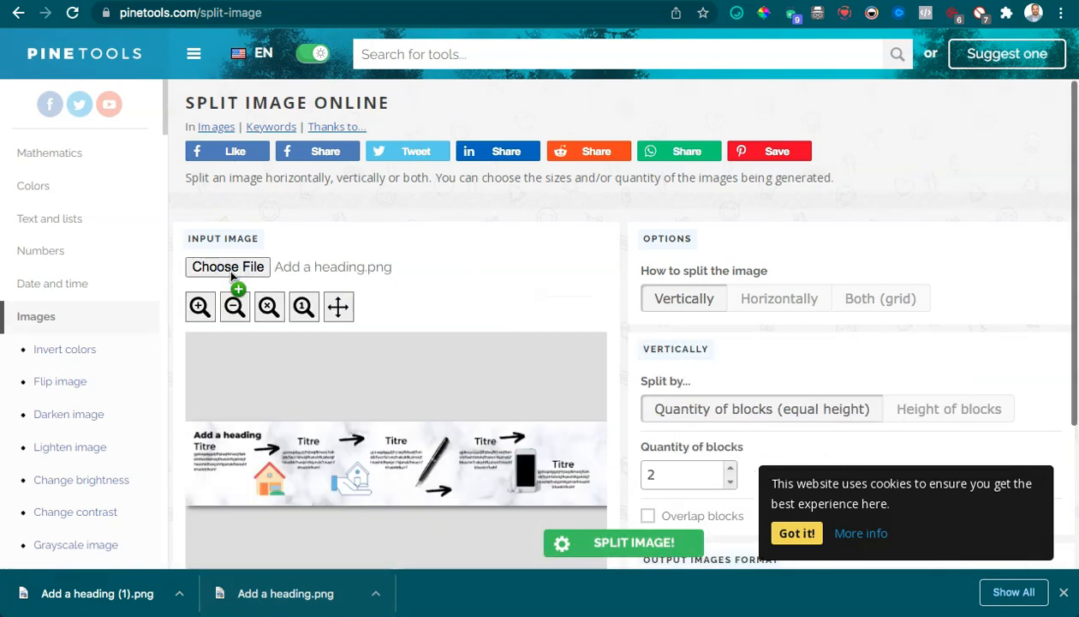
{"action": "scroll", "coordinate": [414, 260], "scroll_direction": "down", "scroll_amount": 1}
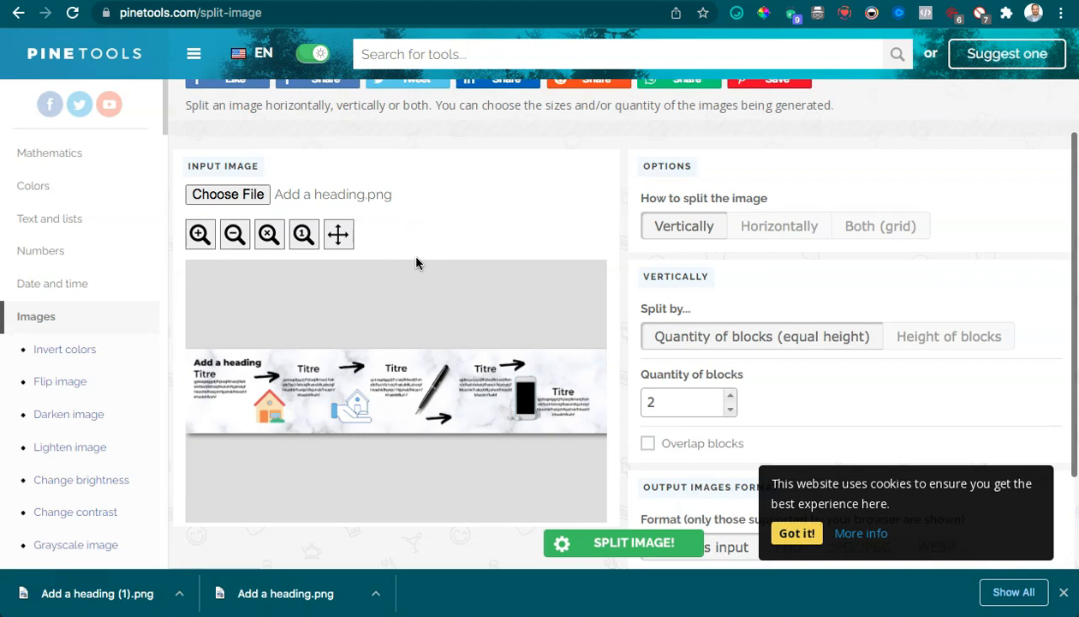
{"action": "left_click", "coordinate": [763, 226]}
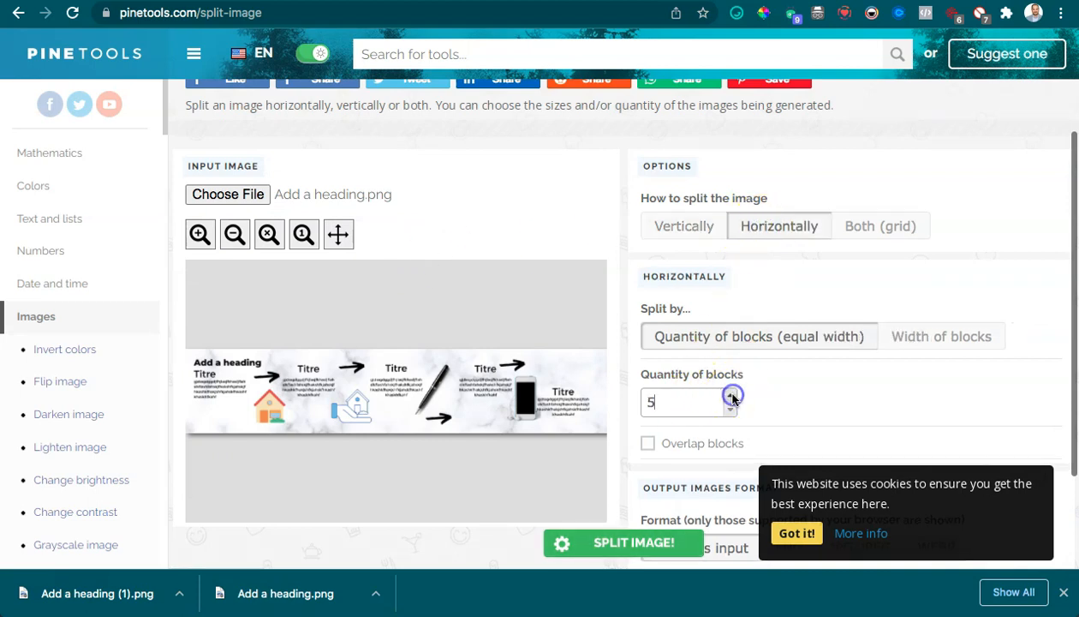
{"action": "scroll", "coordinate": [771, 394], "scroll_direction": "down", "scroll_amount": 2}
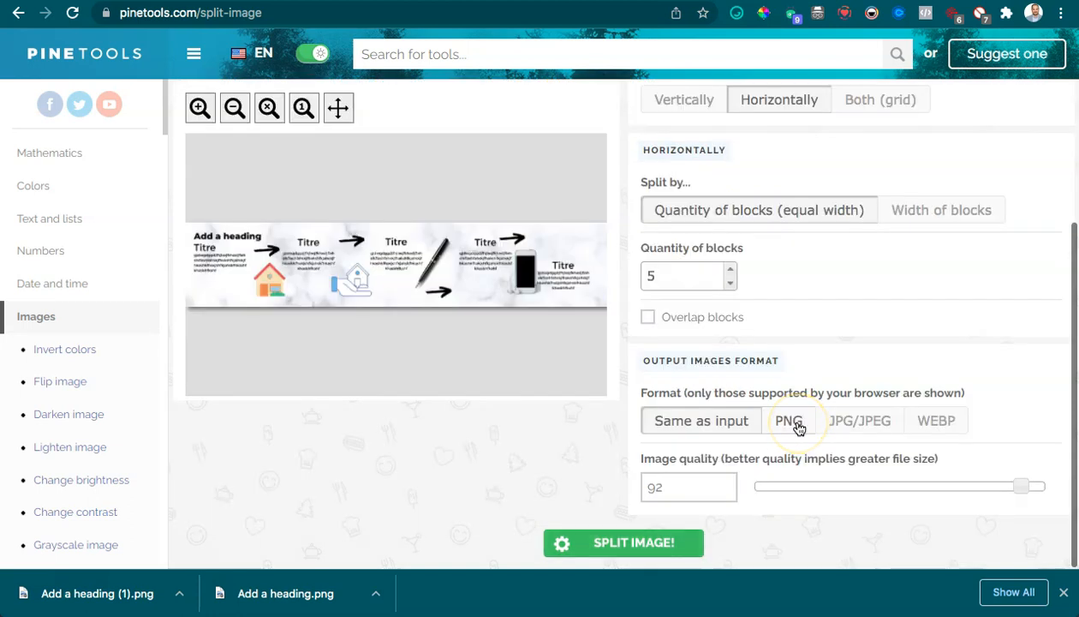
{"action": "left_click", "coordinate": [789, 421]}
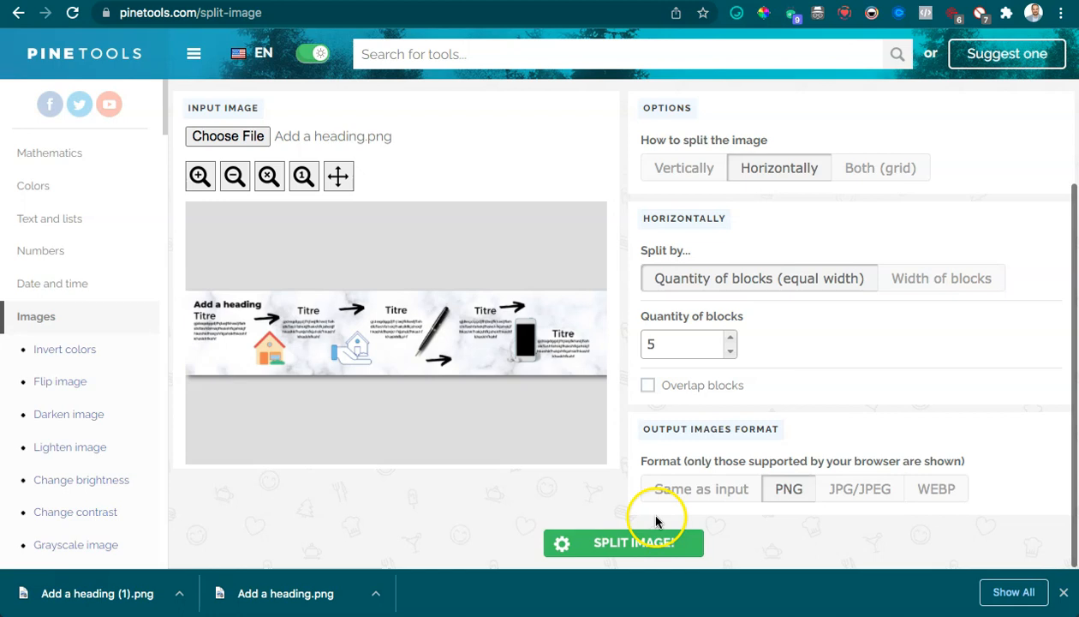
{"action": "left_click", "coordinate": [638, 543]}
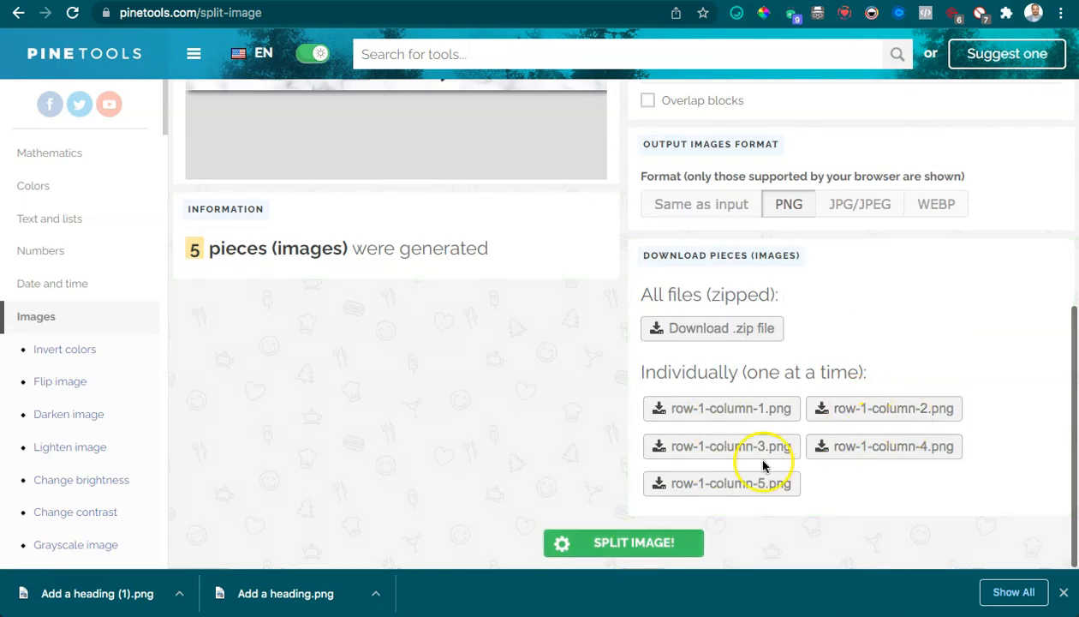
Step: Download the five split pieces of page 1 individually, from row-1-column-1.png to row-1-column-5.png
{"action": "left_click", "coordinate": [749, 415]}
{"action": "left_click", "coordinate": [840, 413]}
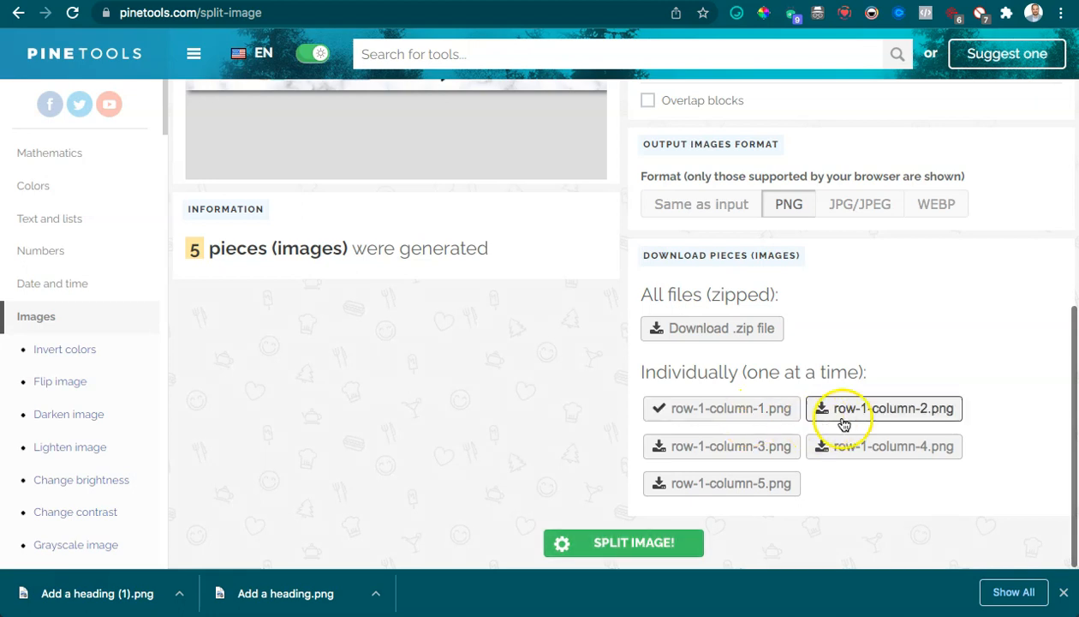
{"action": "left_click", "coordinate": [723, 447]}
{"action": "left_click", "coordinate": [837, 449]}
{"action": "left_click", "coordinate": [730, 483]}
Step: Load Add a heading (1).png from the Downloads folder and split it with the same horizontal five-block PNG settings
{"action": "scroll", "coordinate": [525, 417], "scroll_direction": "up", "scroll_amount": 5}
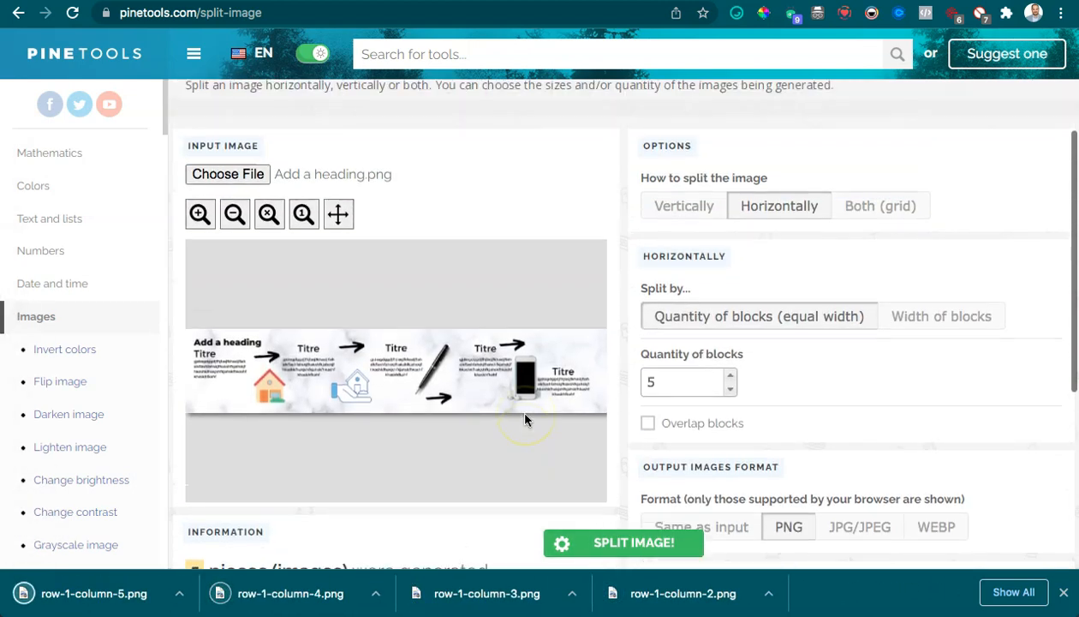
{"action": "scroll", "coordinate": [385, 273], "scroll_direction": "up", "scroll_amount": 1}
{"action": "left_click", "coordinate": [243, 268]}
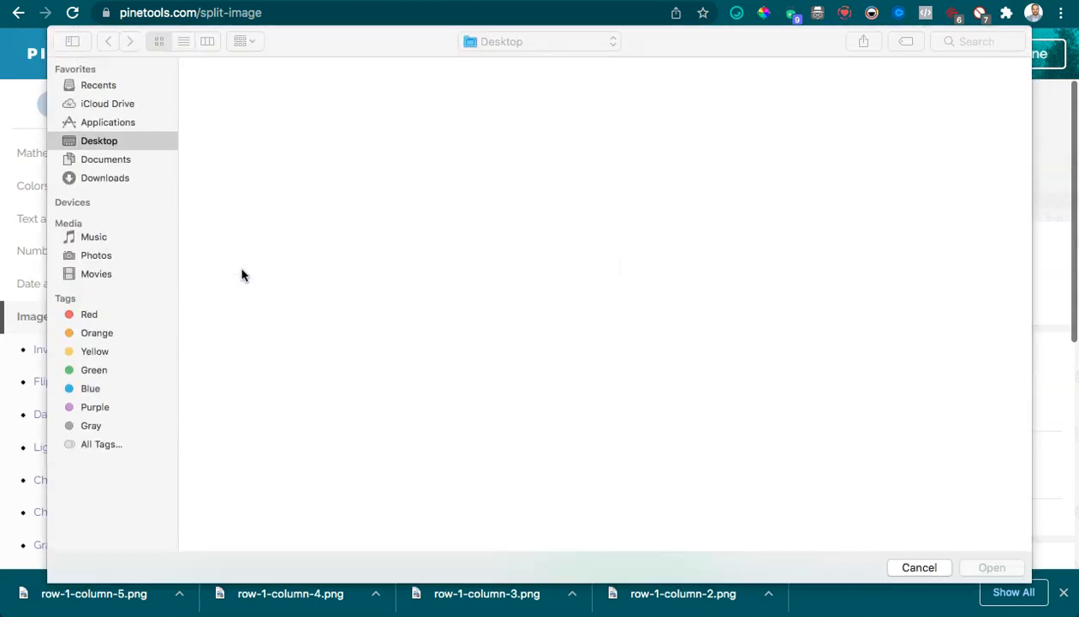
{"action": "left_click", "coordinate": [96, 176]}
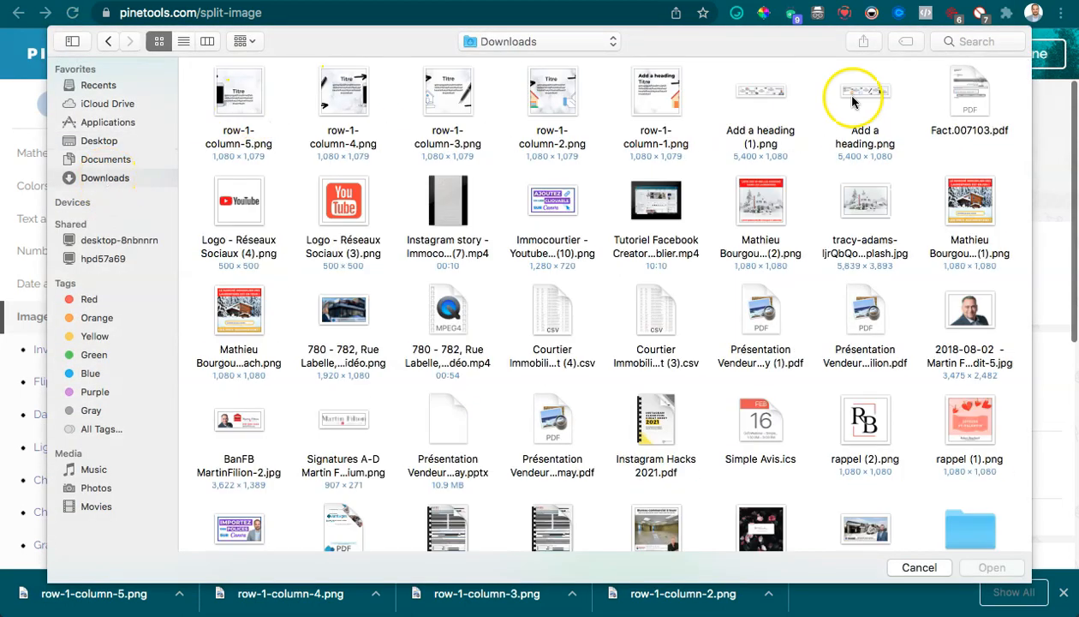
{"action": "double_click", "coordinate": [746, 90]}
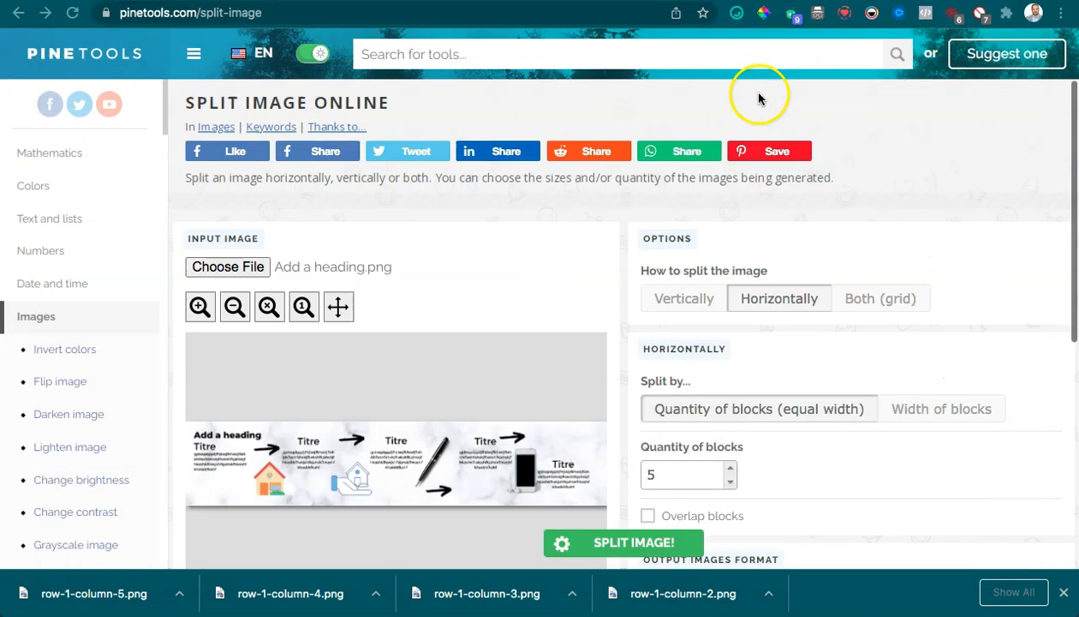
{"action": "scroll", "coordinate": [484, 299], "scroll_direction": "down", "scroll_amount": 3}
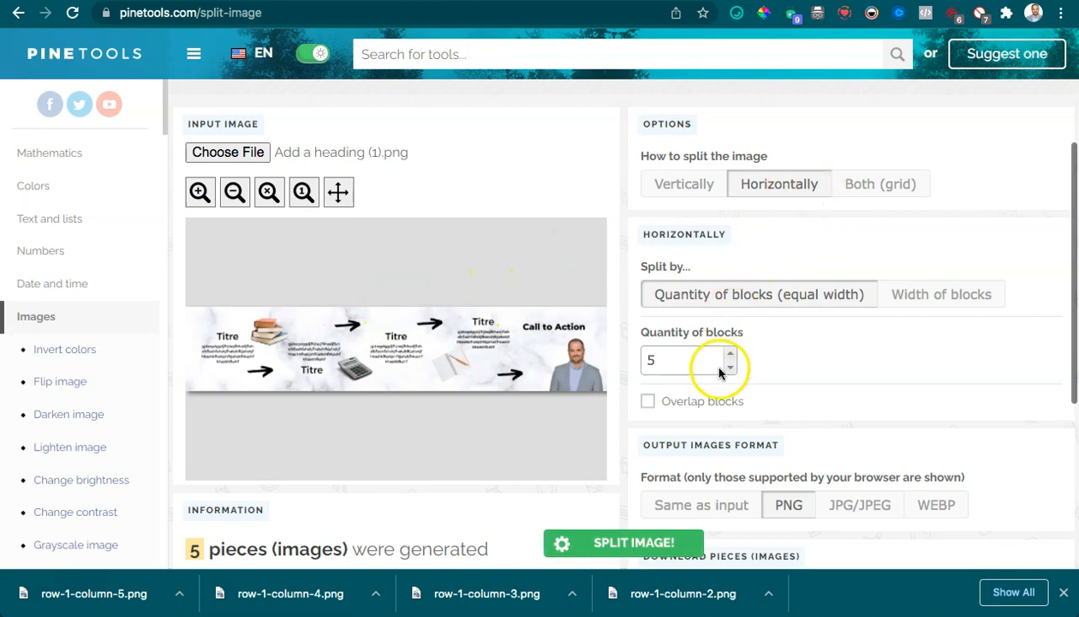
{"action": "scroll", "coordinate": [719, 370], "scroll_direction": "down", "scroll_amount": 5}
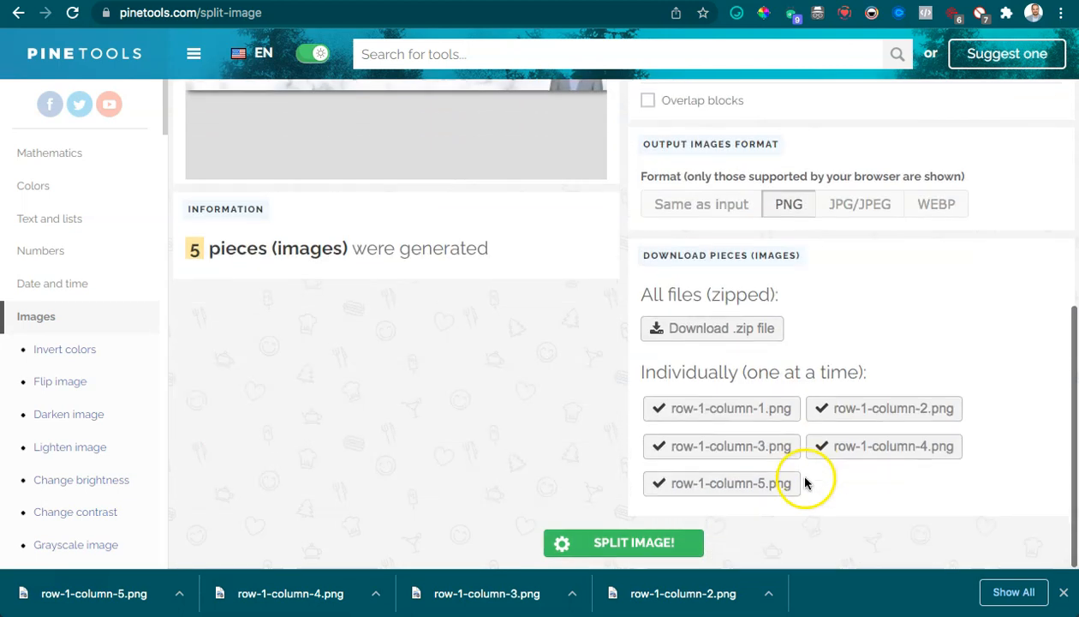
{"action": "left_click", "coordinate": [624, 543]}
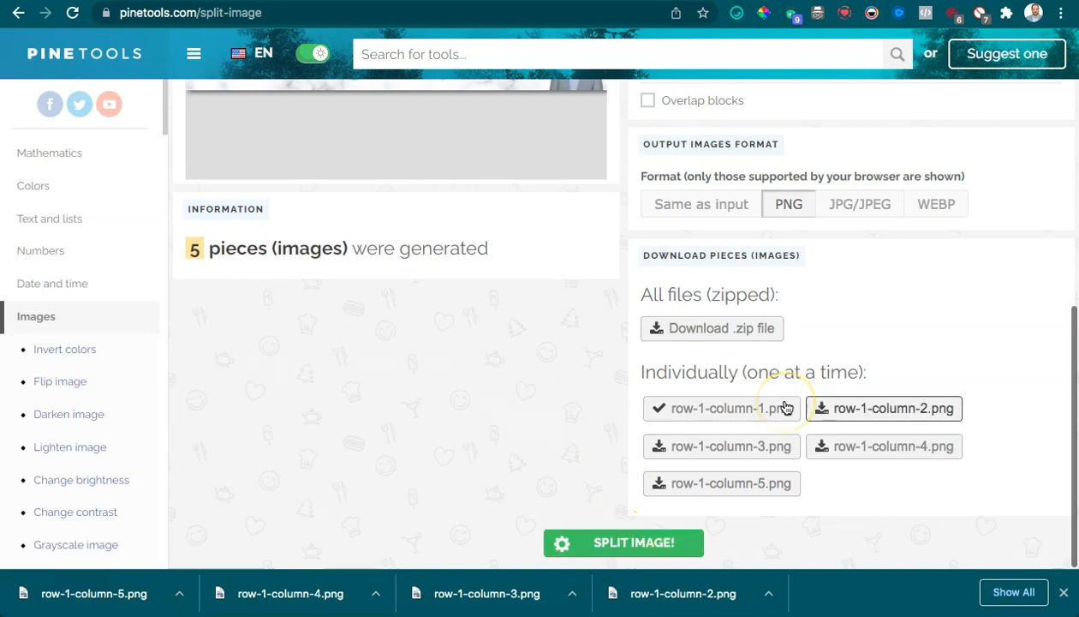
Step: Download the individual split pieces of page 2, row-1-column-1.png through row-1-column-5.png
{"action": "left_click", "coordinate": [848, 408]}
{"action": "left_click", "coordinate": [728, 446]}
{"action": "left_click", "coordinate": [835, 446]}
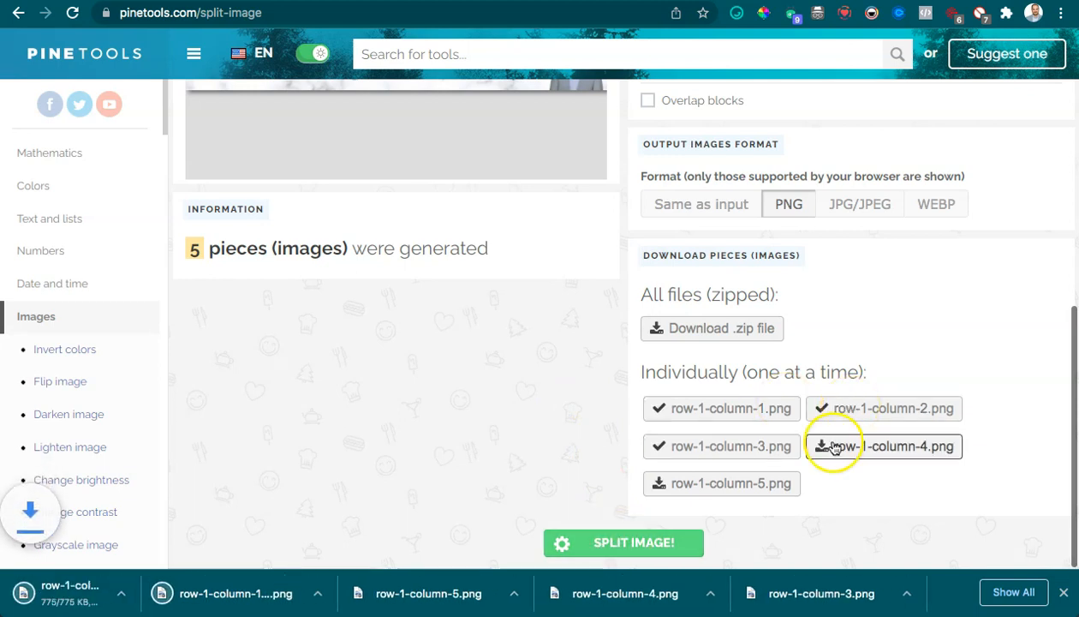
{"action": "left_click", "coordinate": [691, 482]}
{"action": "left_click", "coordinate": [58, 597]}
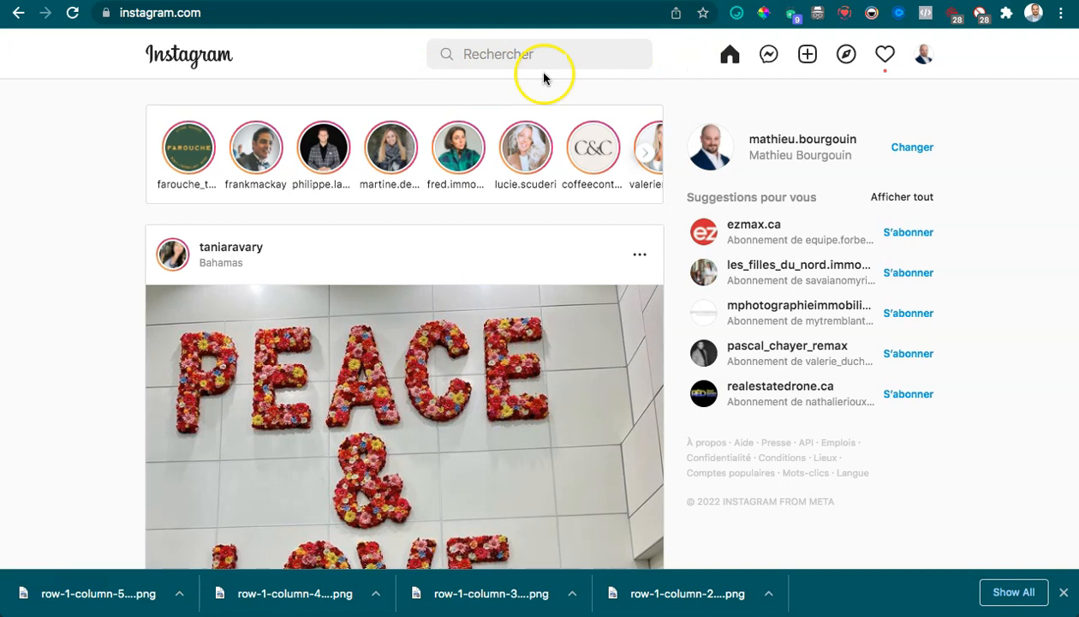
Step: Switch to Instagram and start a new post with the nine images from row-1-column-4 (1).png through row-1-column-1.png in Downloads
{"action": "left_click", "coordinate": [809, 56]}
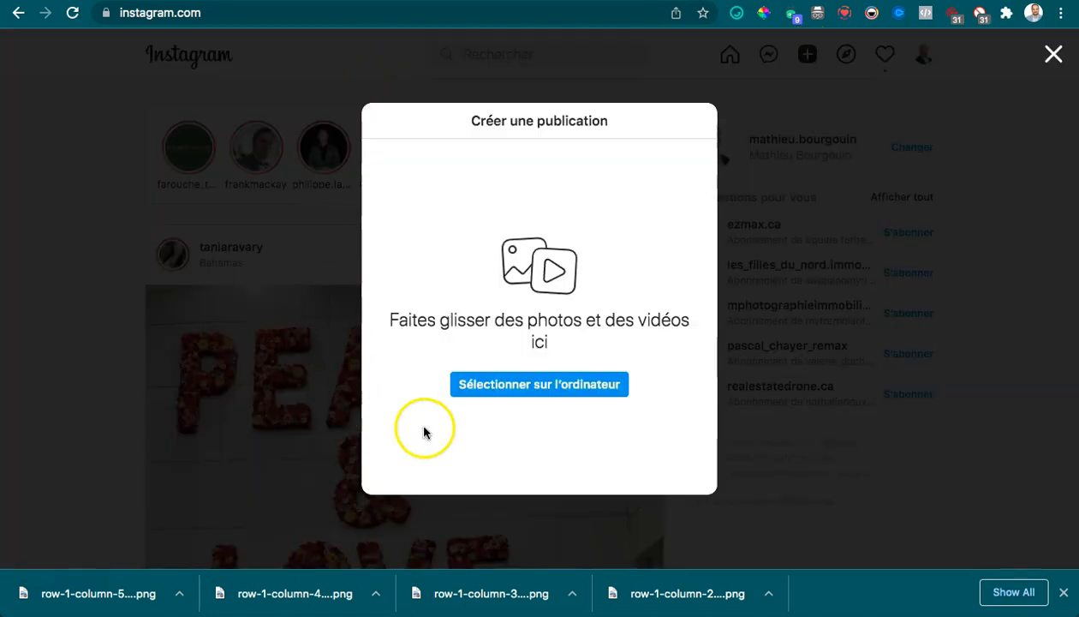
{"action": "left_click", "coordinate": [549, 387]}
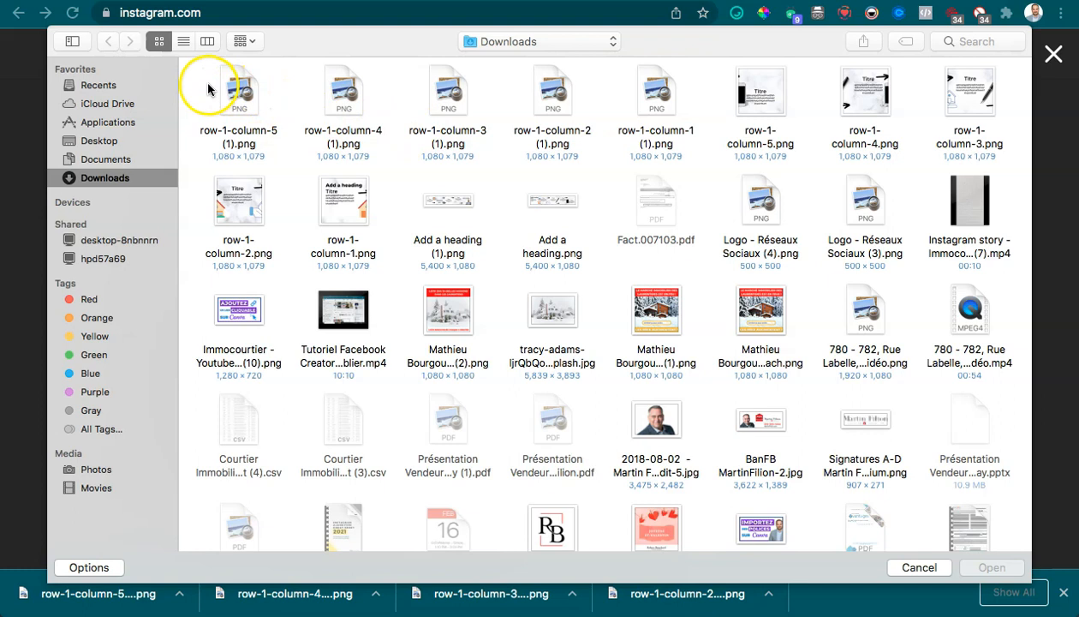
{"action": "left_click", "coordinate": [241, 91]}
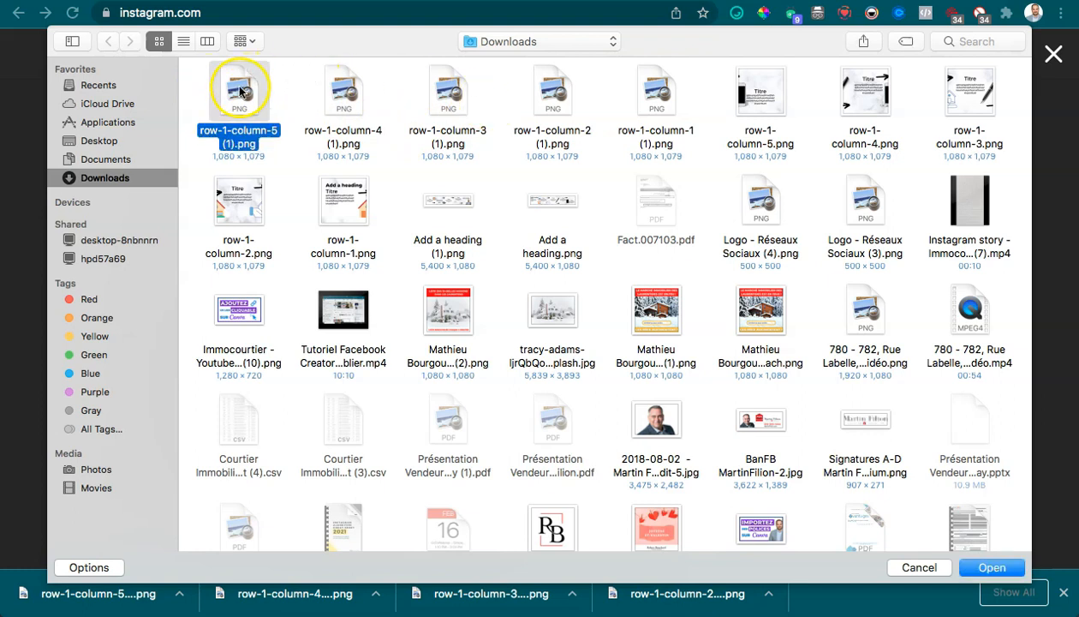
{"action": "left_click_drag", "start_coordinate": [291, 77], "coordinate": [1021, 106]}
{"action": "left_click", "coordinate": [239, 201], "text": "super"}
{"action": "left_click", "coordinate": [337, 198], "text": "super"}
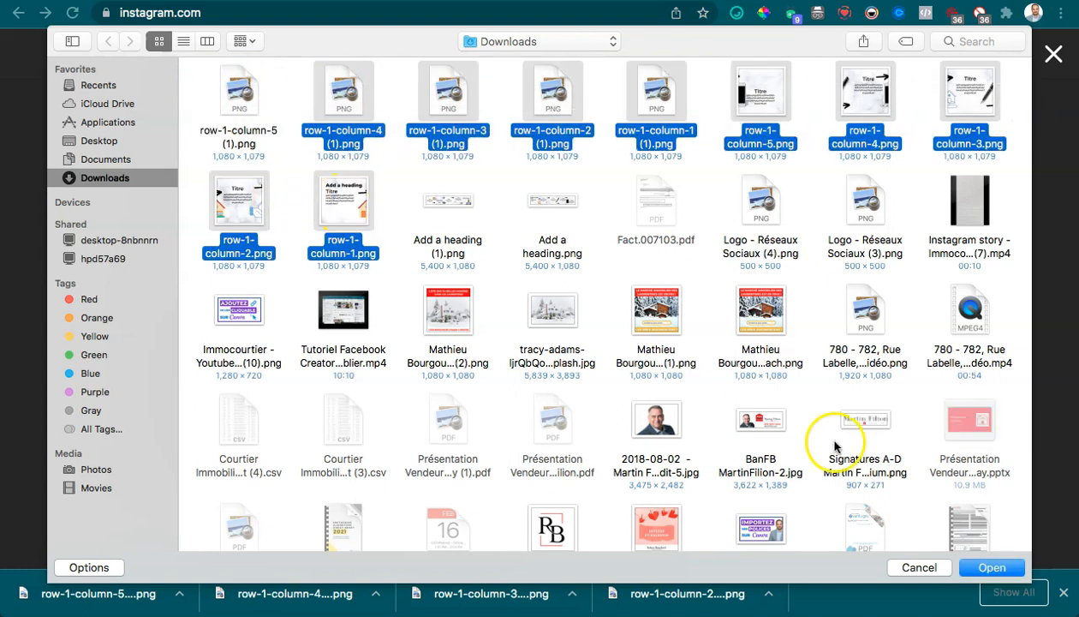
{"action": "left_click", "coordinate": [993, 569]}
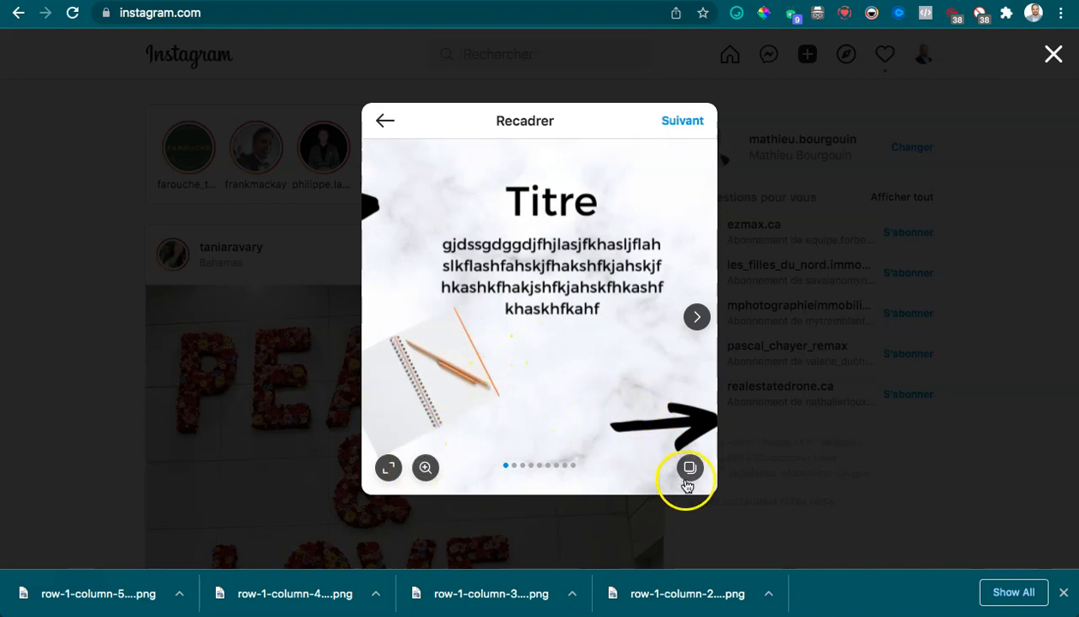
Step: Review the order and cropping of the post's images from the first slide to the last
{"action": "left_click", "coordinate": [690, 469]}
{"action": "left_click_drag", "start_coordinate": [646, 409], "coordinate": [651, 366]}
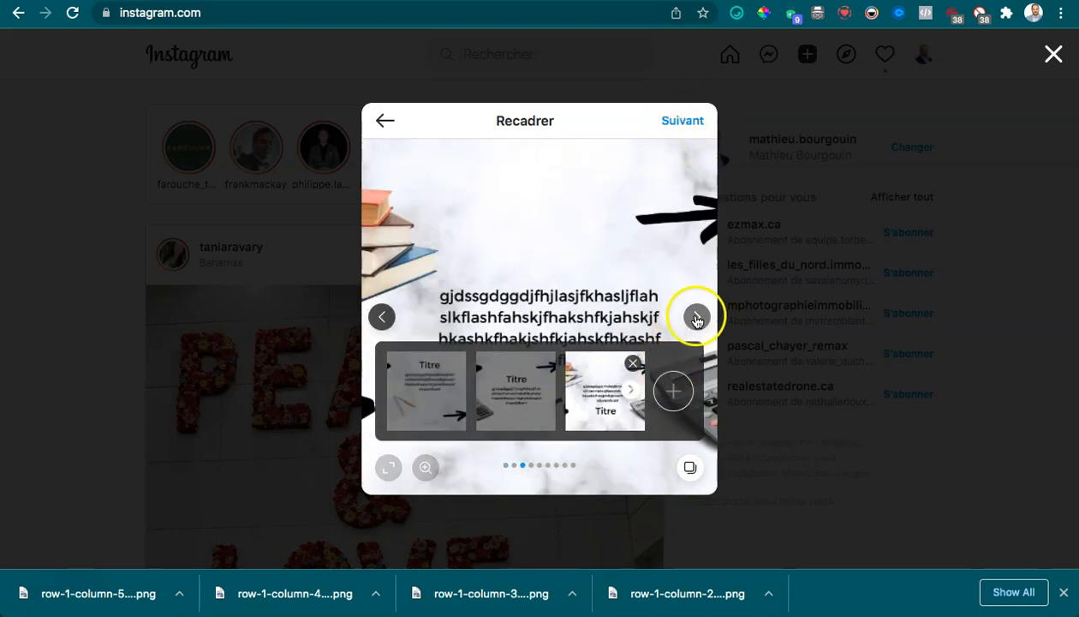
{"action": "left_click", "coordinate": [696, 317]}
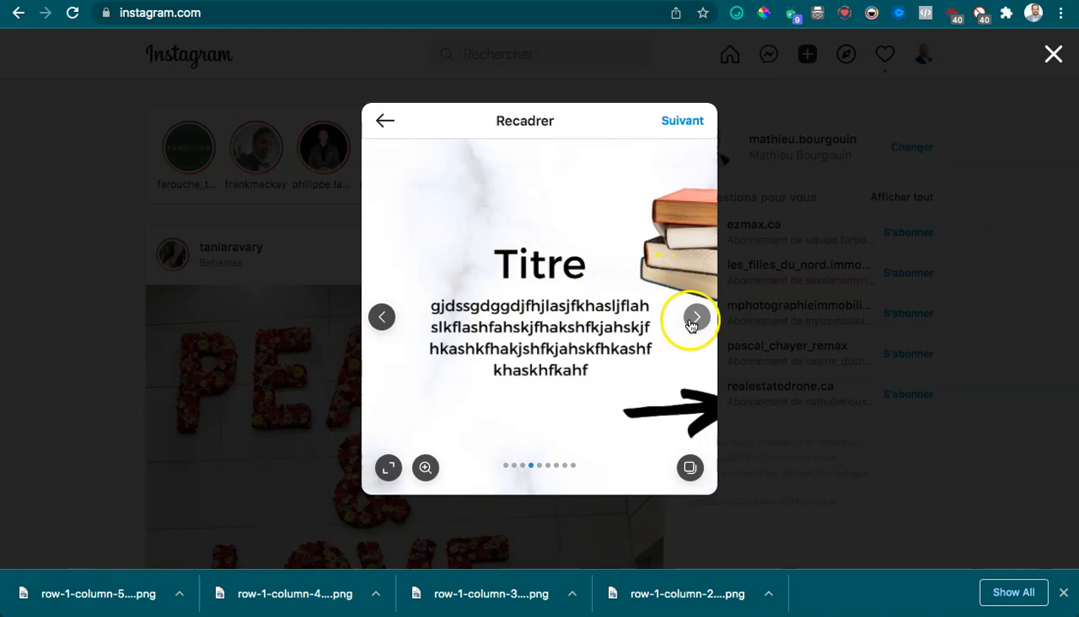
{"action": "left_click", "coordinate": [693, 319]}
{"action": "left_click", "coordinate": [690, 321]}
{"action": "left_click", "coordinate": [690, 320]}
{"action": "left_click", "coordinate": [690, 322]}
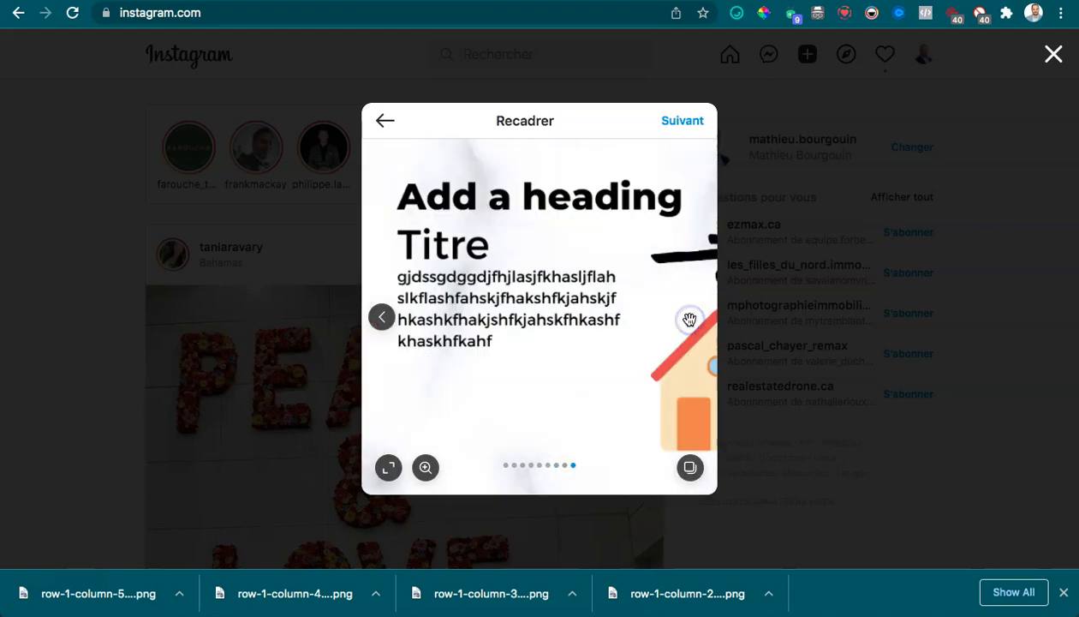
Step: Share the carousel post without a caption and close the publication dialog
{"action": "left_click", "coordinate": [684, 121]}
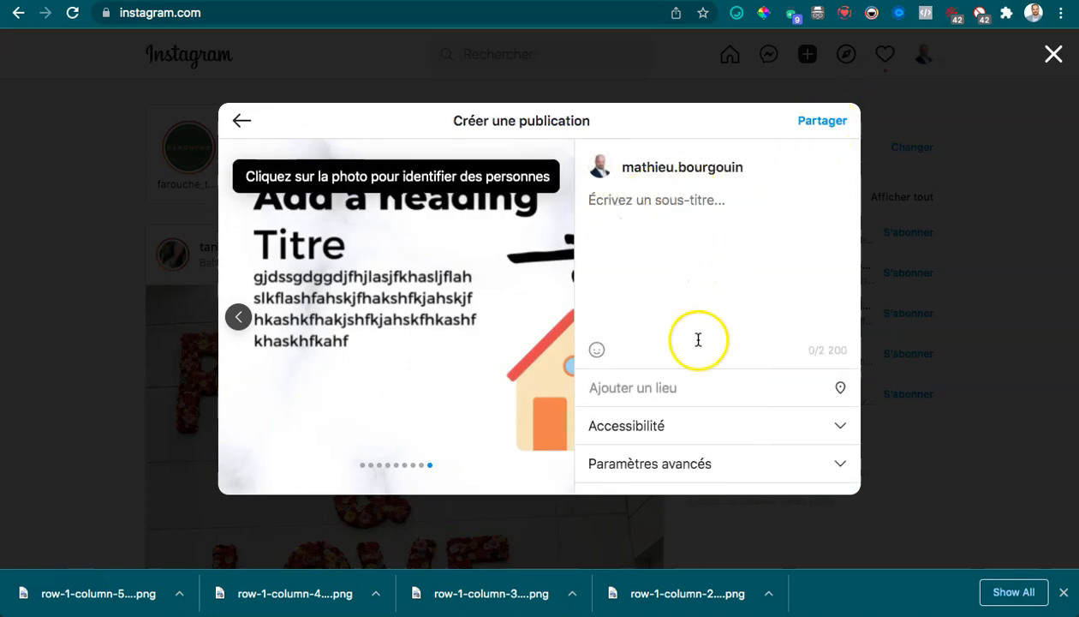
{"action": "left_click", "coordinate": [810, 120]}
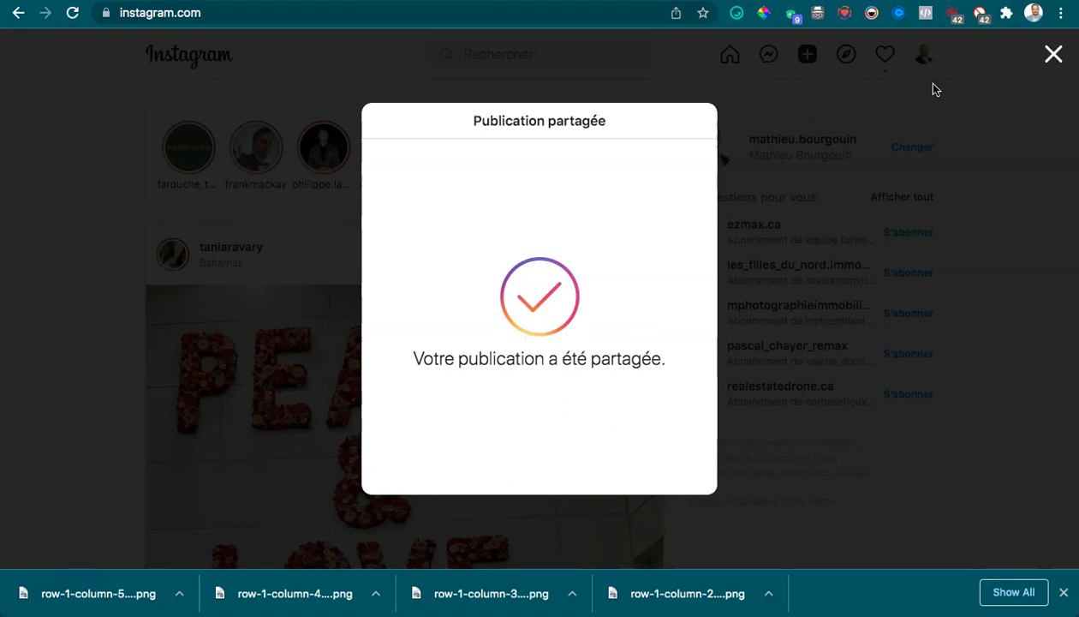
{"action": "left_click", "coordinate": [1048, 55]}
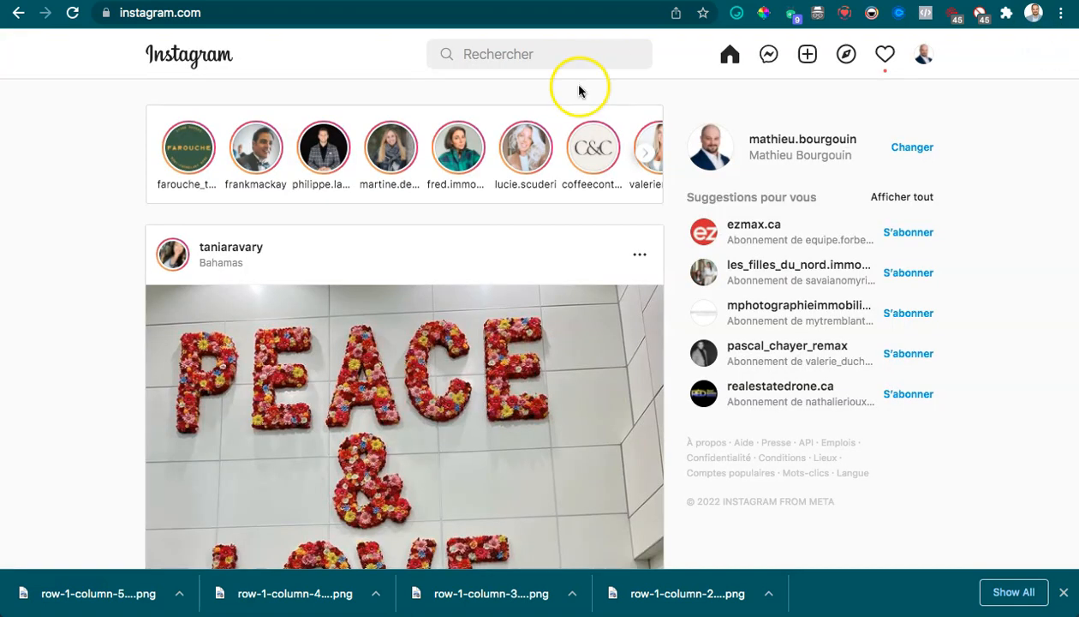
Step: Open the newly shared carousel from the account's profile, examine how its slides join, and close the post
{"action": "left_click", "coordinate": [803, 146]}
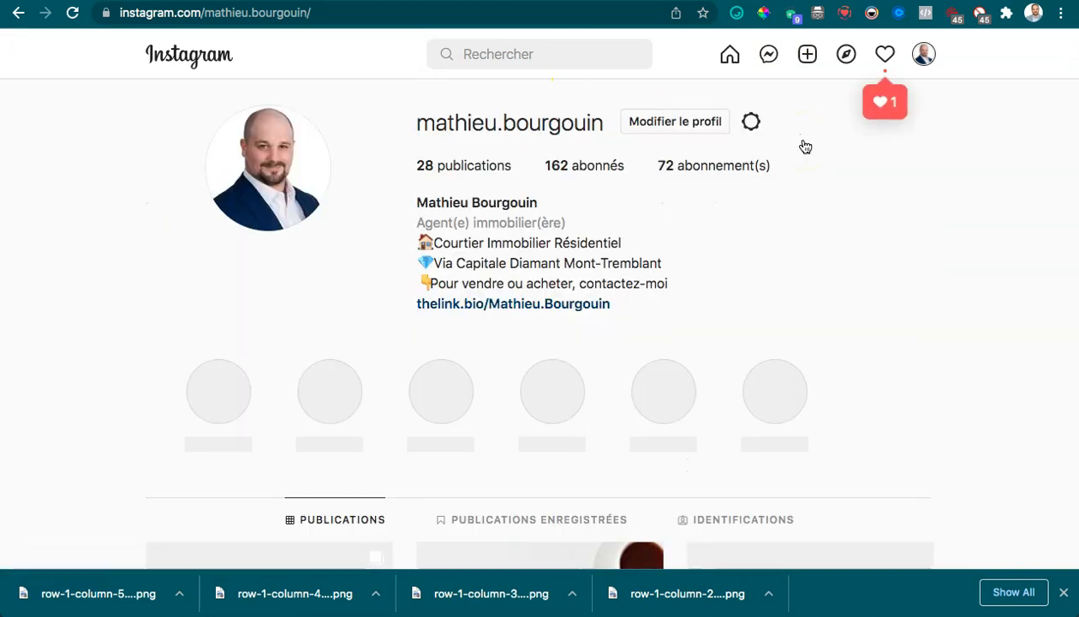
{"action": "scroll", "coordinate": [294, 282], "scroll_direction": "down", "scroll_amount": 5}
{"action": "left_click", "coordinate": [293, 282]}
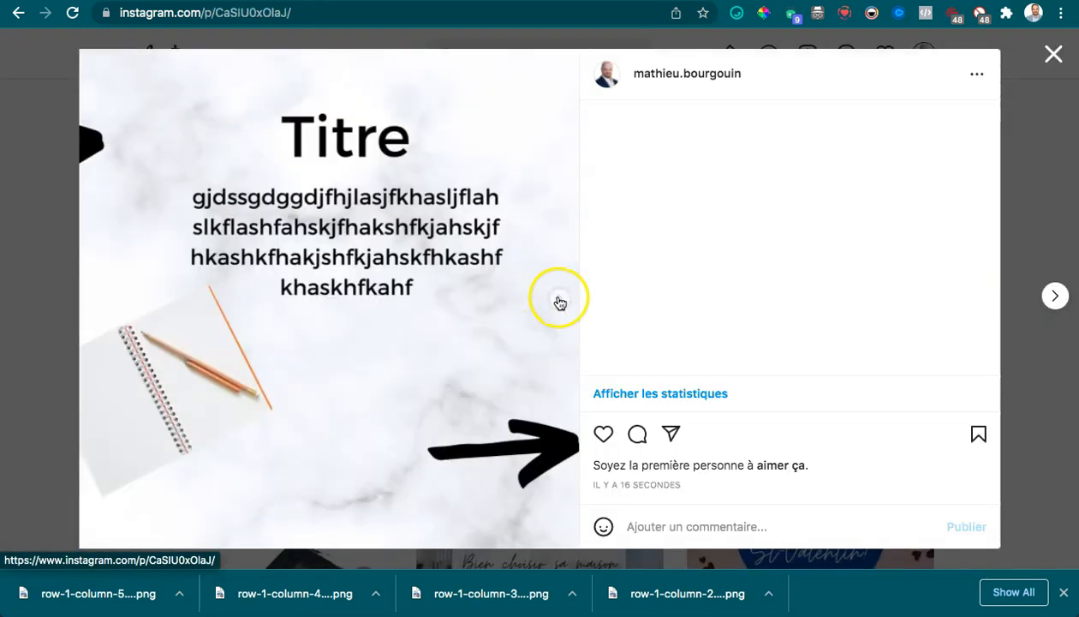
{"action": "left_click", "coordinate": [558, 300]}
{"action": "left_click", "coordinate": [556, 298]}
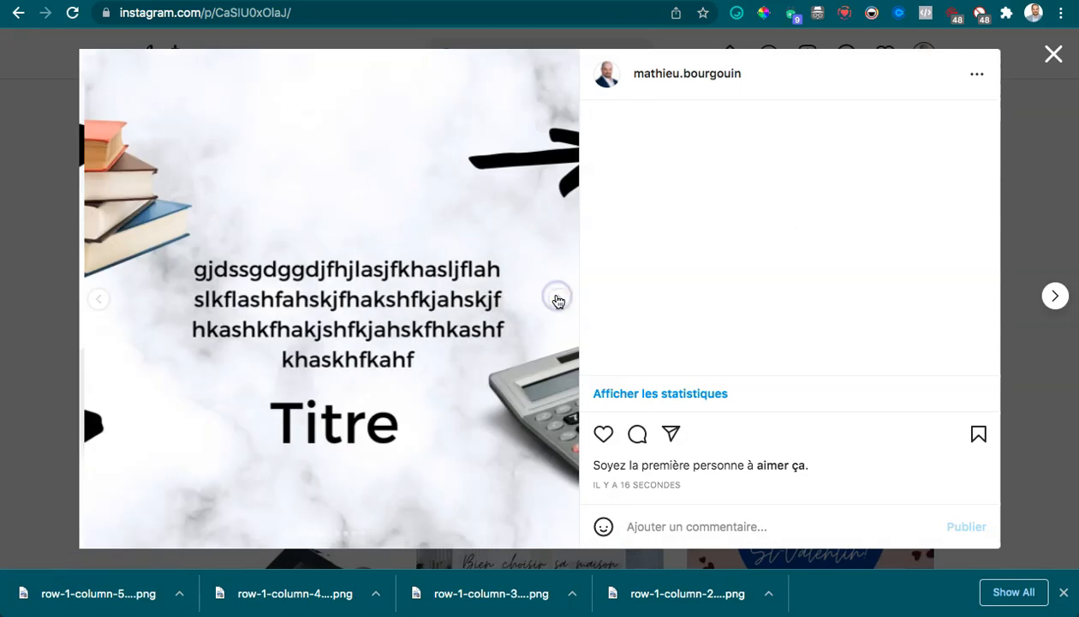
{"action": "left_click", "coordinate": [556, 298]}
{"action": "left_click", "coordinate": [556, 298]}
{"action": "left_click", "coordinate": [557, 298]}
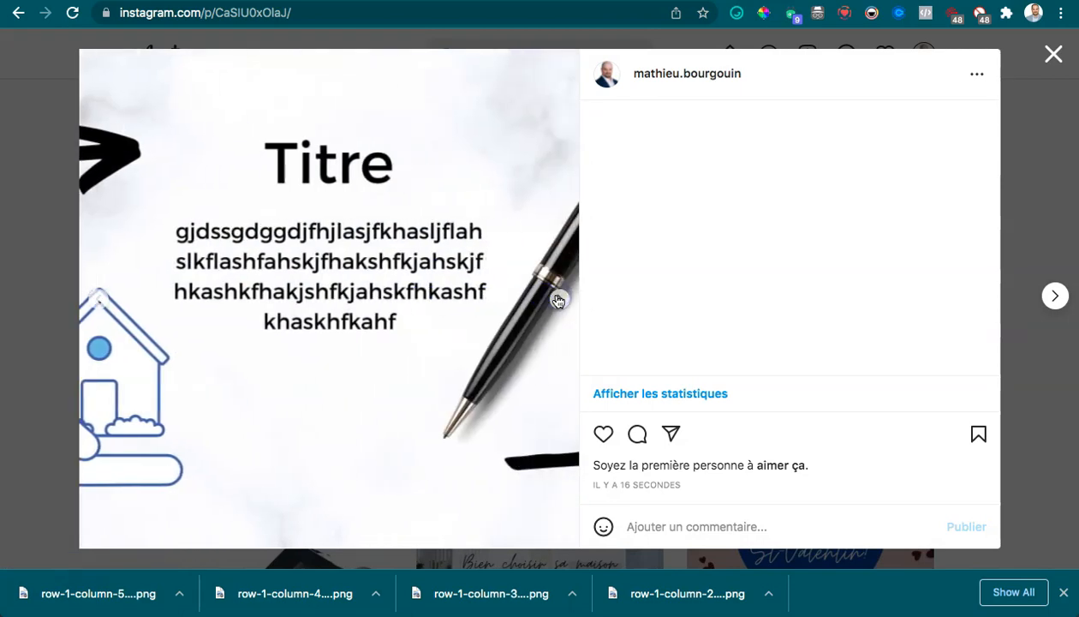
{"action": "left_click", "coordinate": [557, 298]}
{"action": "left_click", "coordinate": [1053, 54]}
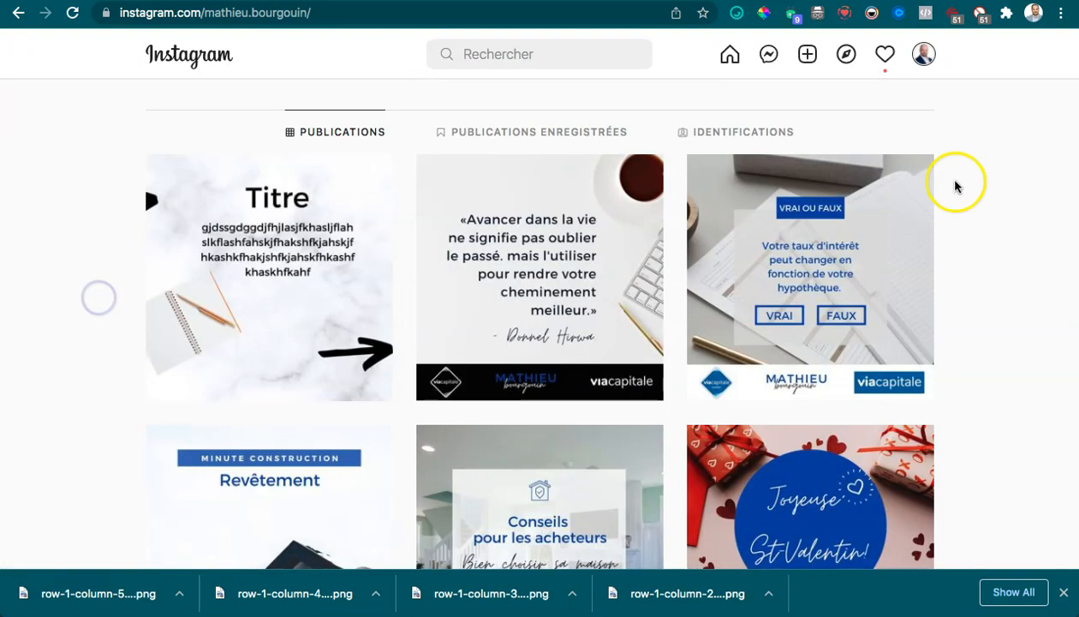